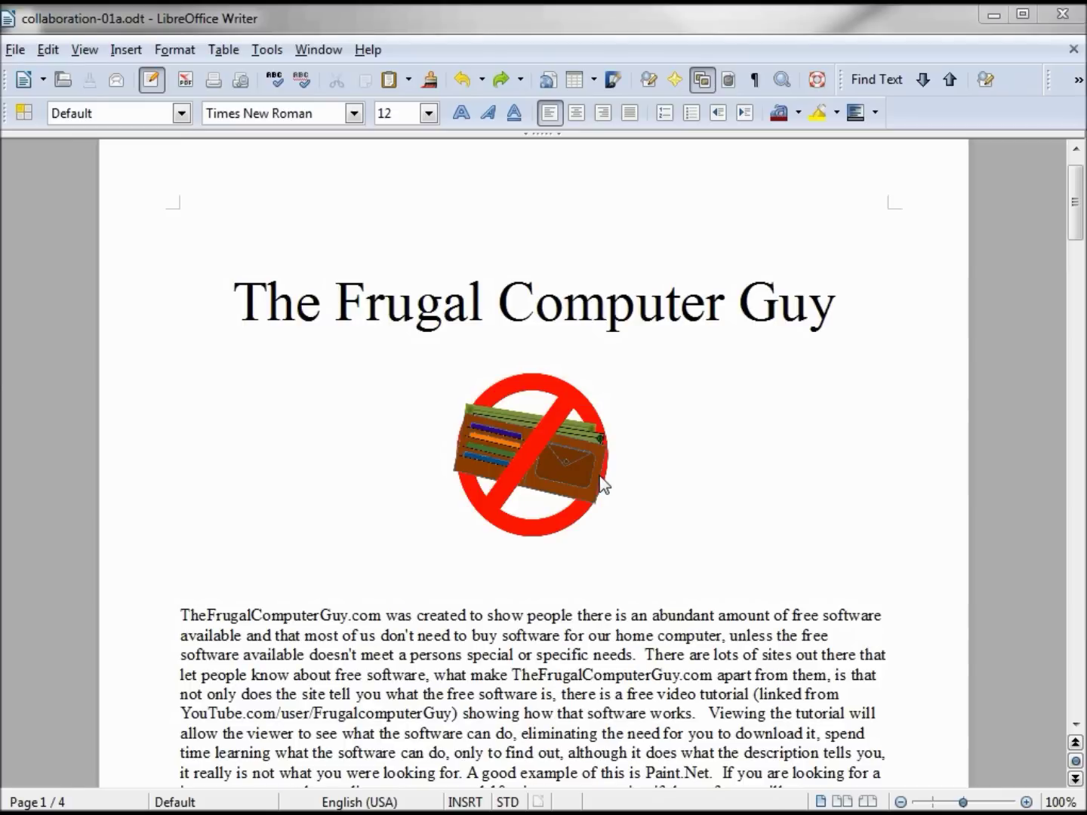
- Turn on change recording with Edit > Changes > Record
left_click(51, 55)
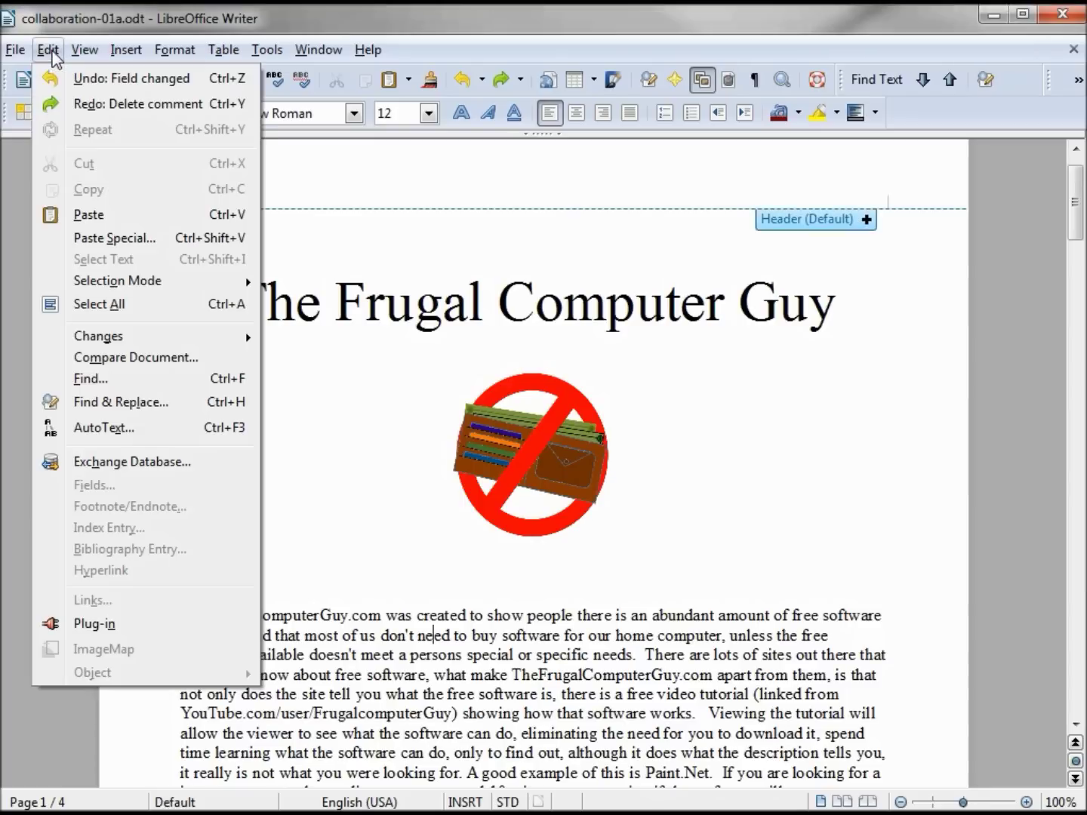
mouse_move(114, 341)
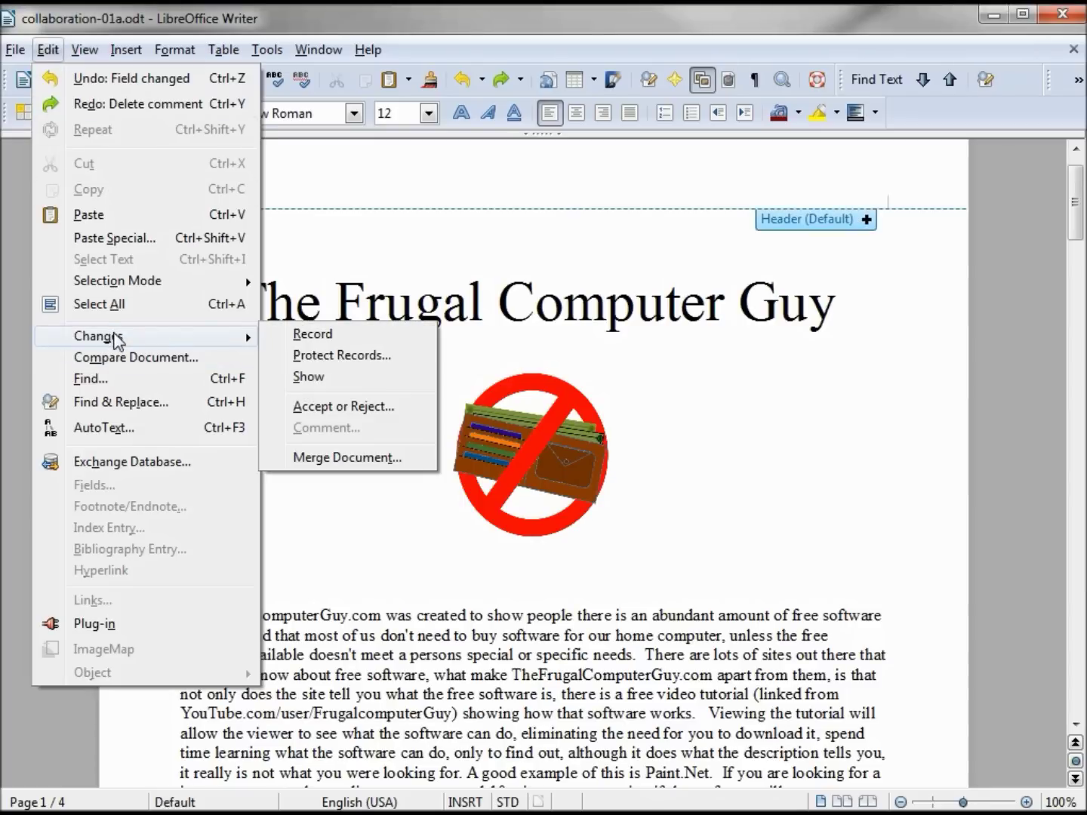
left_click(315, 335)
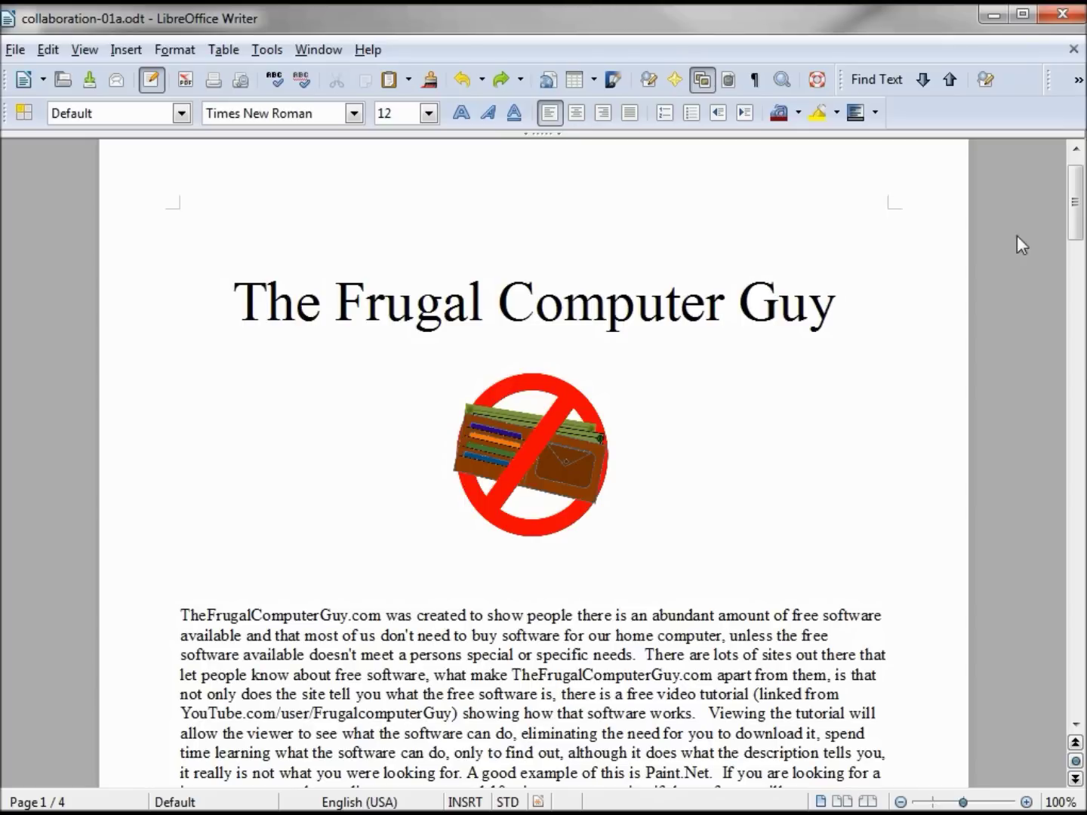
left_click_drag(1075, 212, 1074, 283)
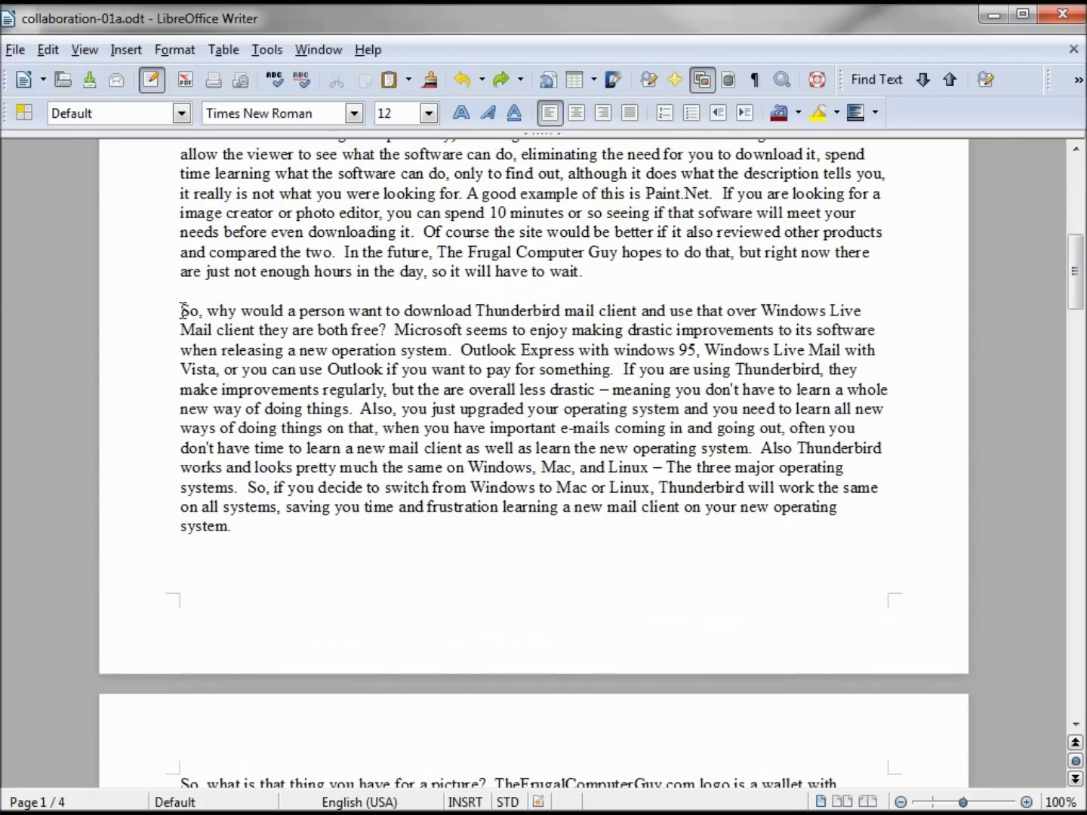
- Delete the 'So, why…' Thunderbird paragraph and its leftover empty line
left_click_drag(182, 310, 287, 526)
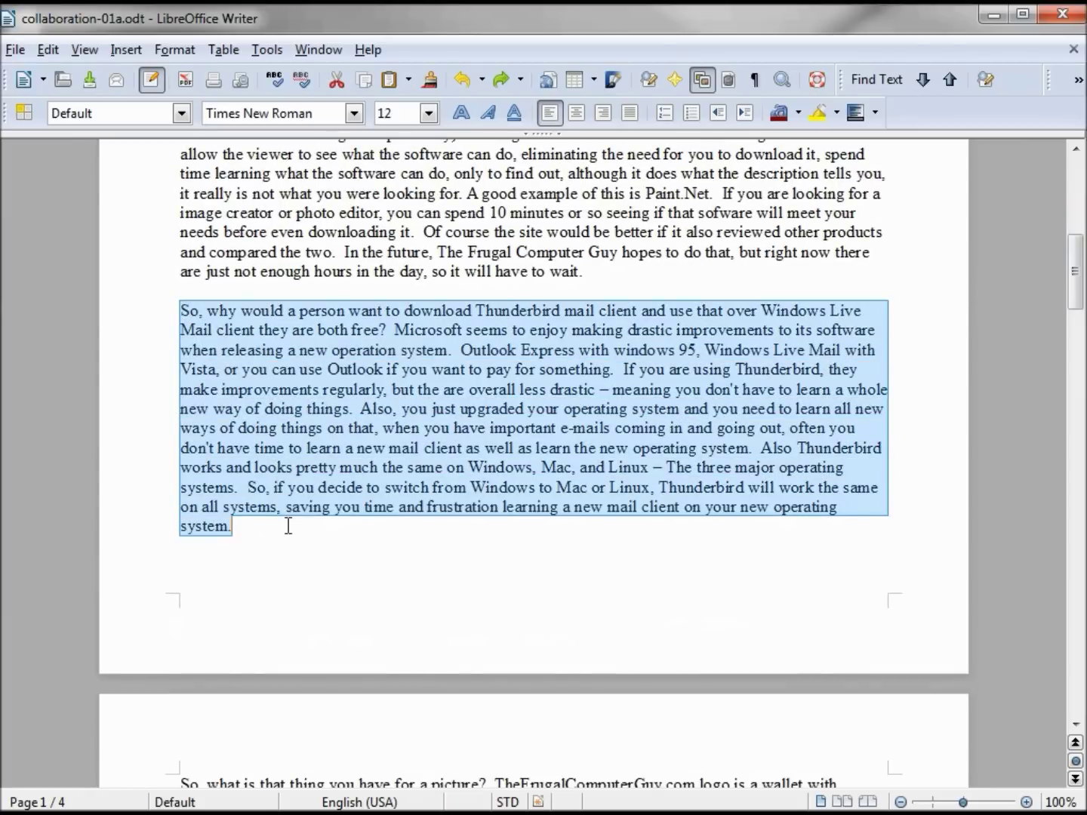
key("Delete")
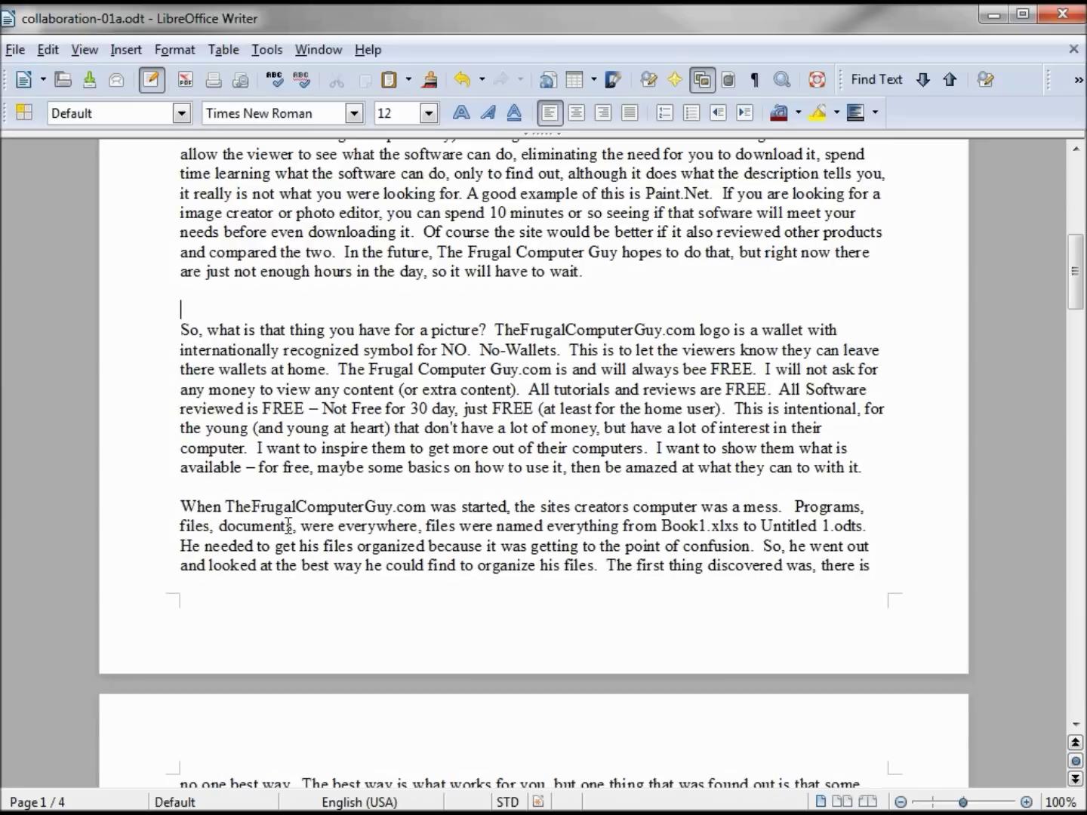
key("Delete")
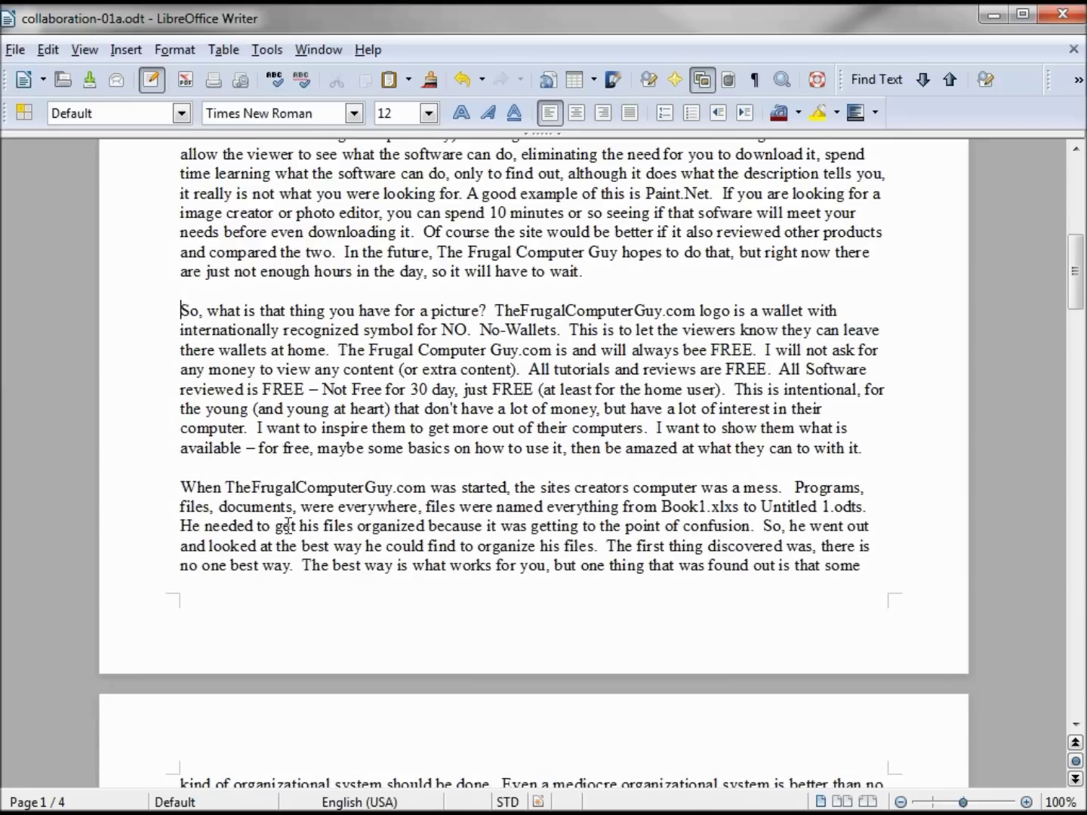
- Italicize TheFrugalComputerGuy.com and add 'I'm adding a sentence here.' after 'works.'
scroll(287, 526, "up", 6)
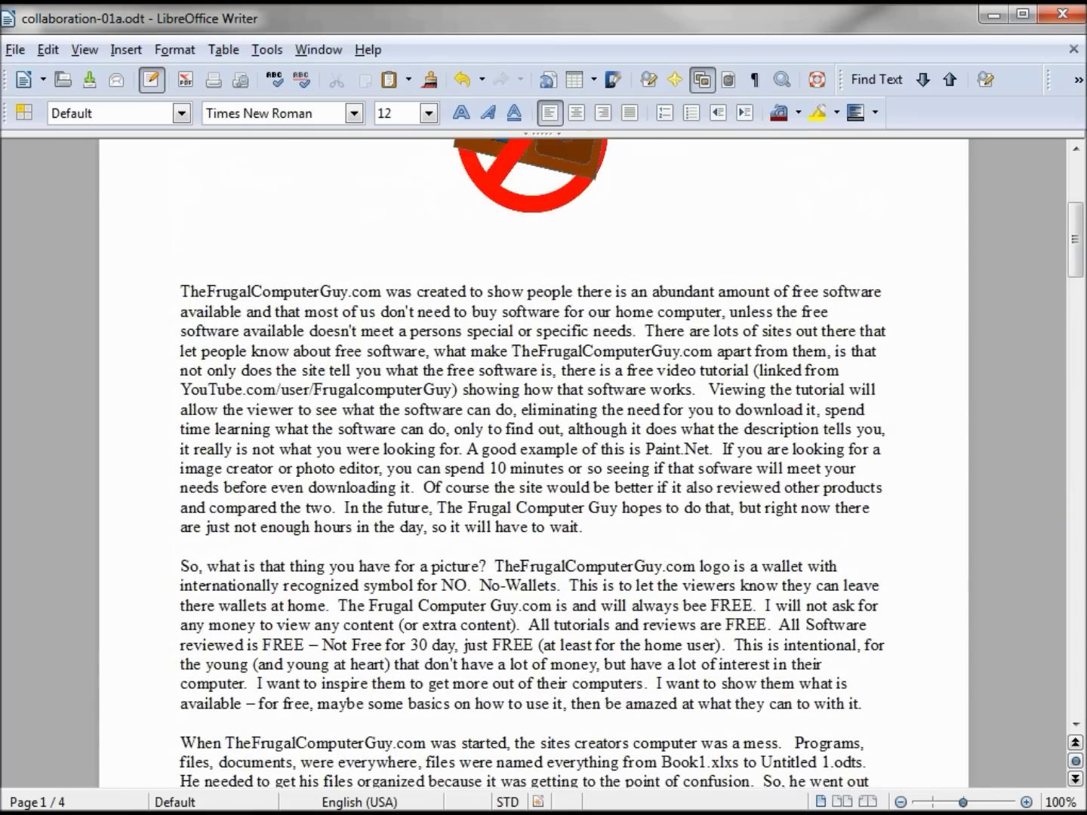
left_click_drag(174, 292, 385, 292)
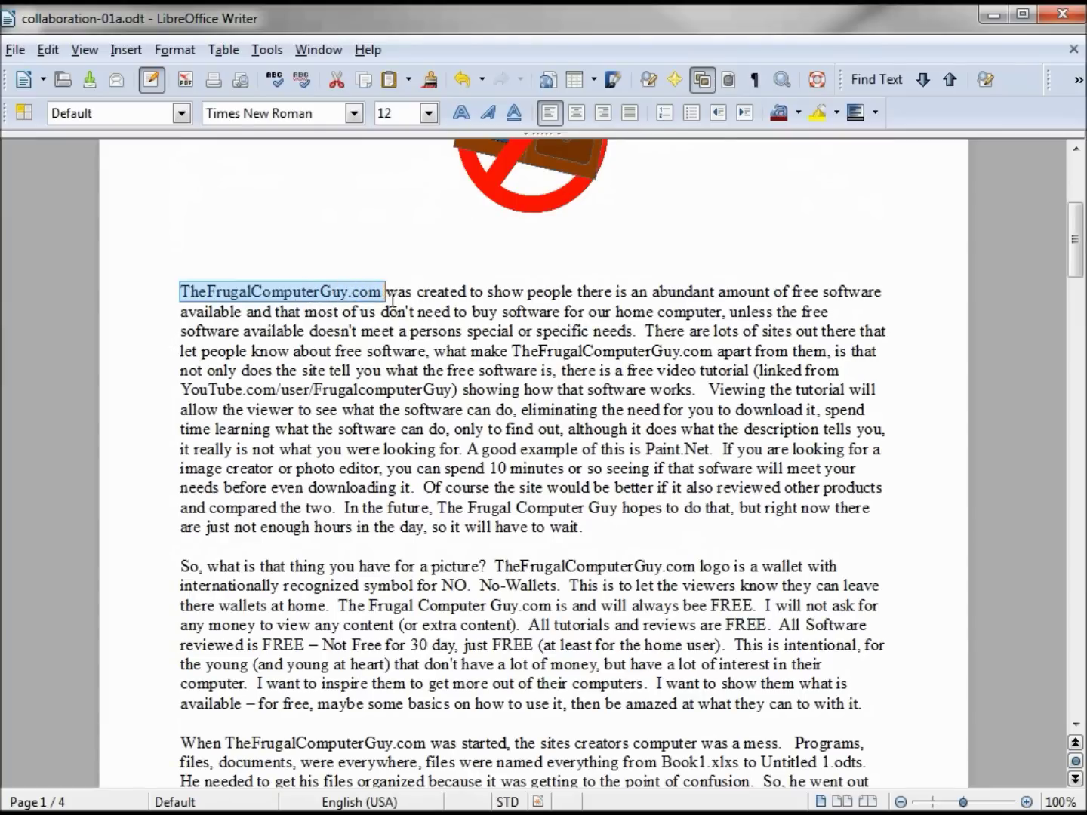
left_click(490, 114)
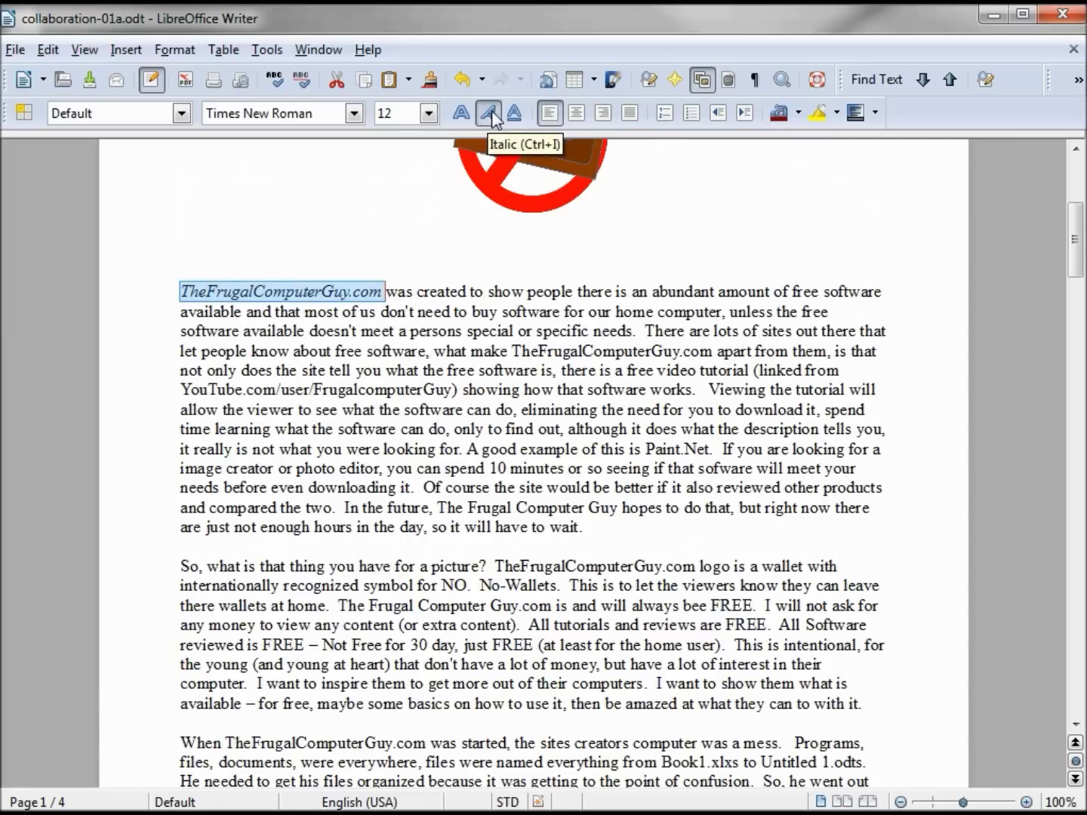
left_click(704, 389)
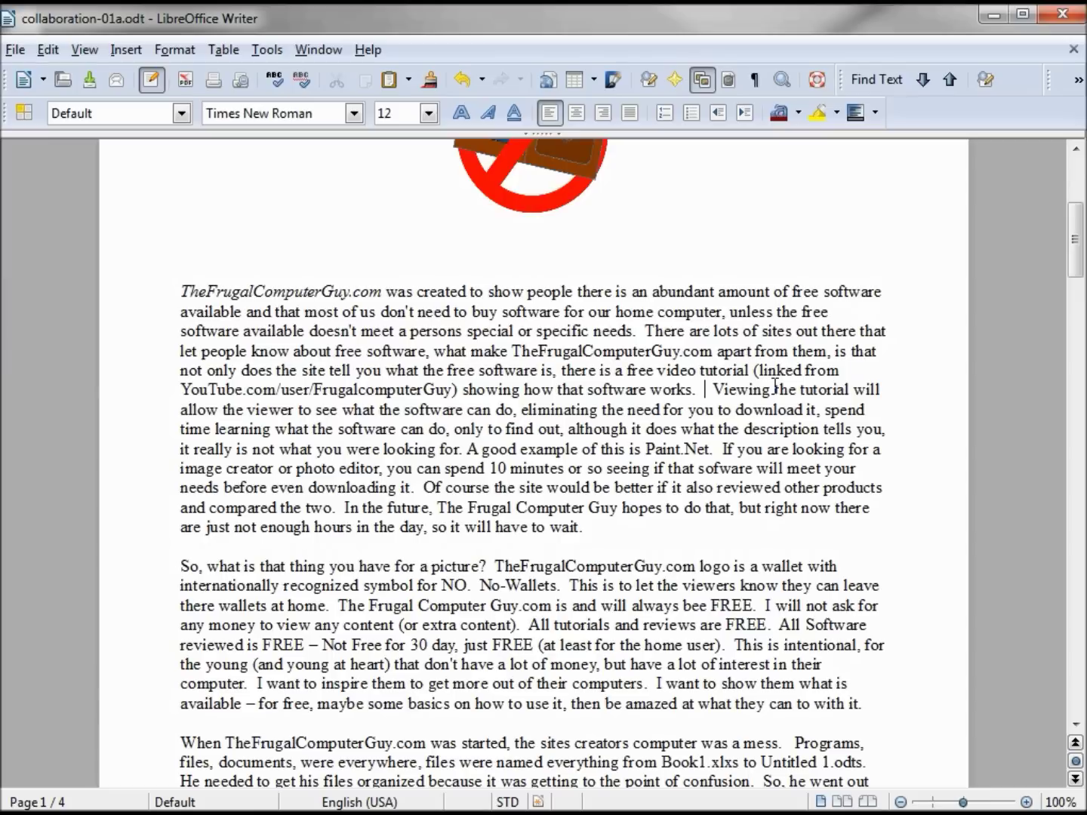
type("I'm adding a sentence here.")
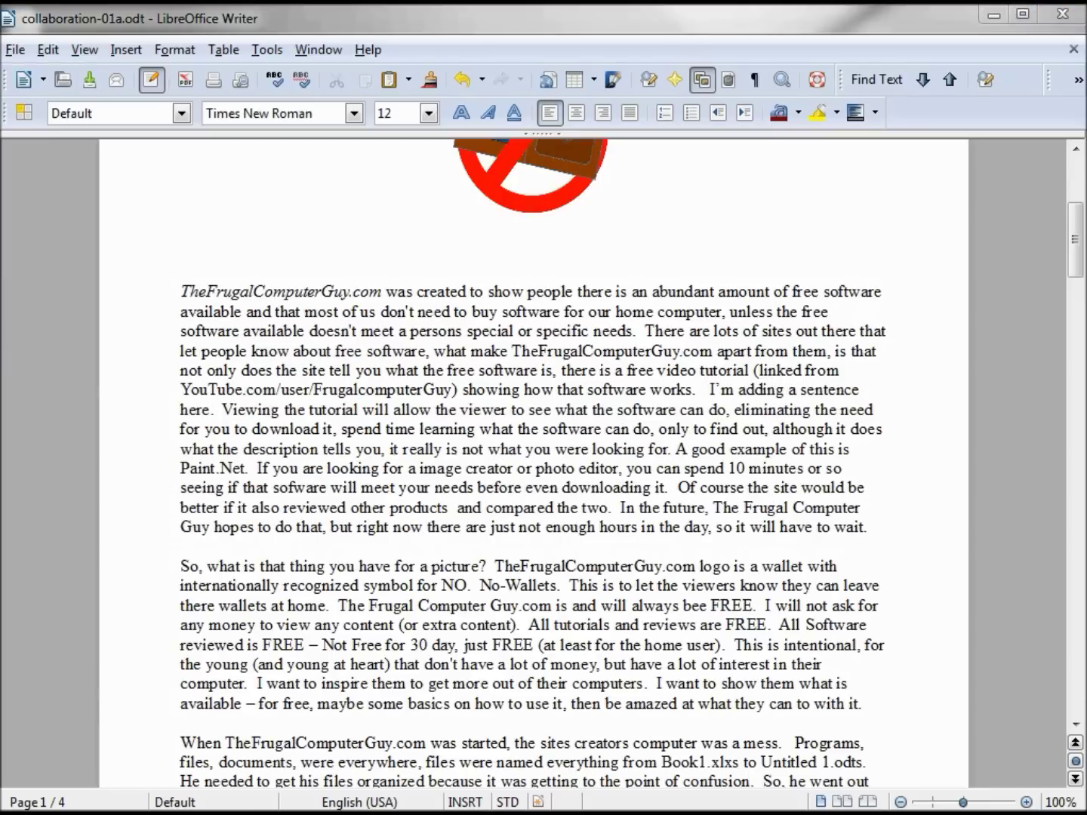
- Display the tracked changes in the document with Edit > Changes > Show
left_click(48, 50)
mouse_move(125, 344)
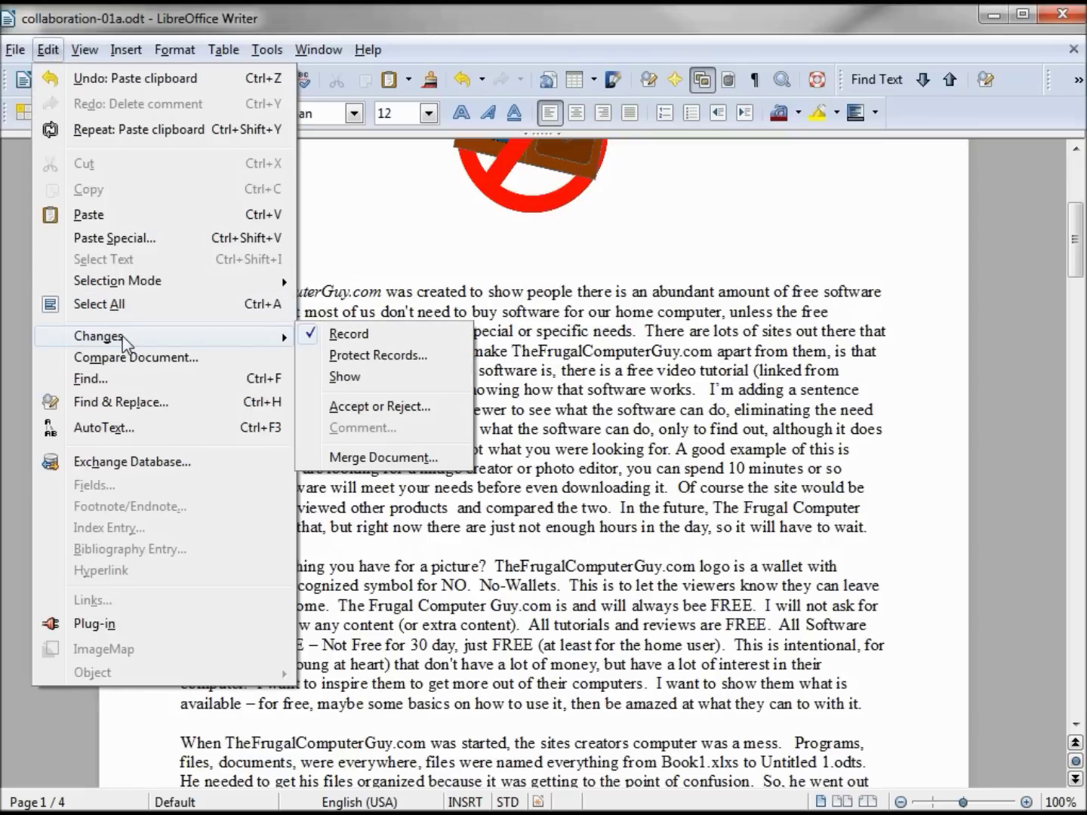
left_click(345, 377)
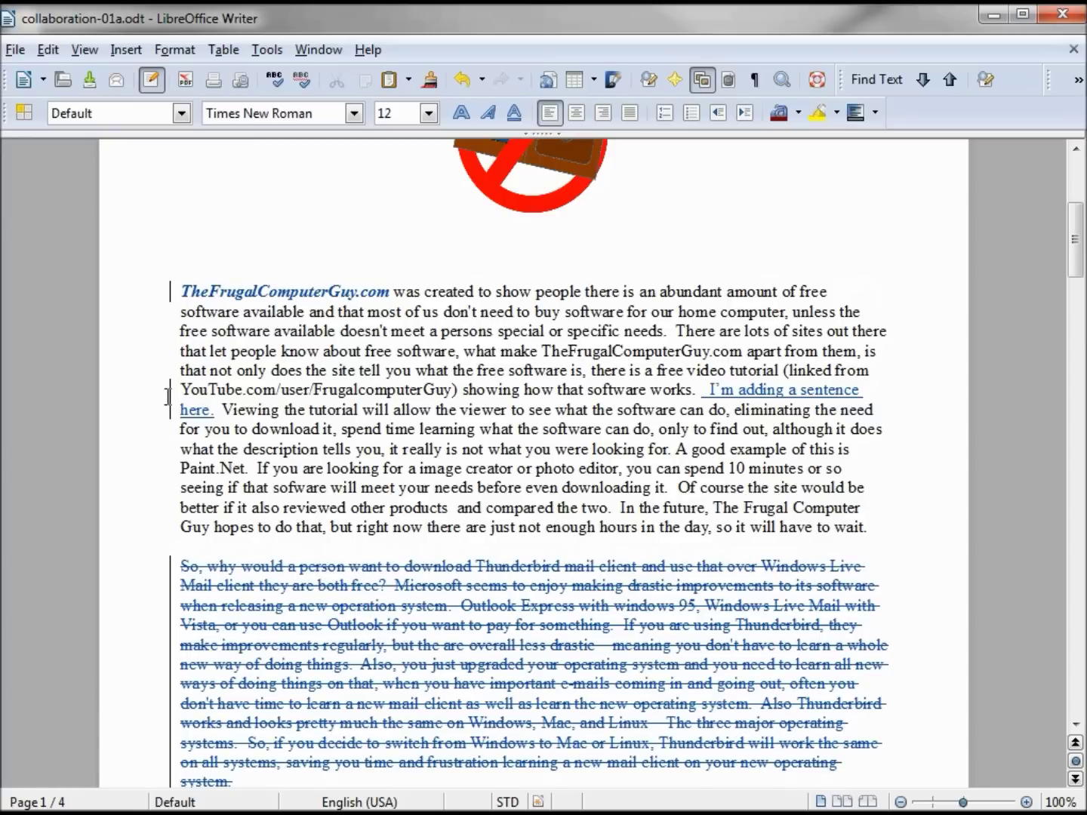
scroll(163, 659, "down", 3)
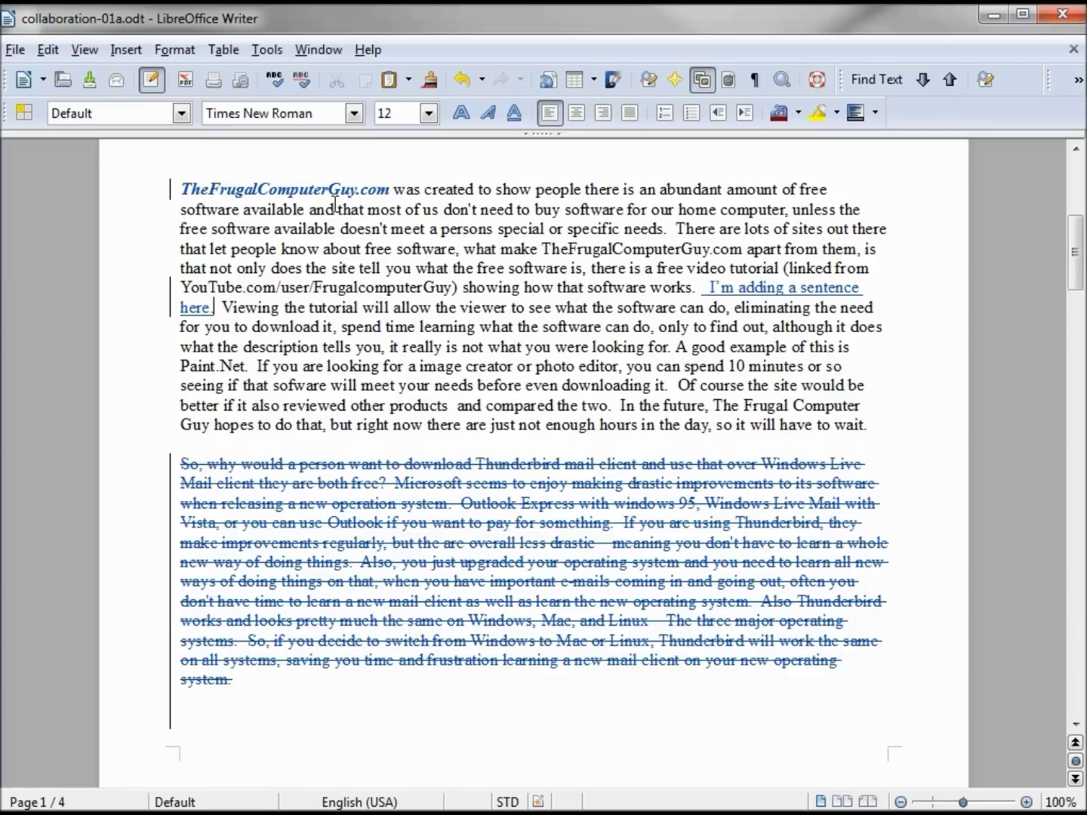
left_click(47, 49)
- Hide tracked changes and save a copy named collaboration-v1.1odt.odt
mouse_move(156, 342)
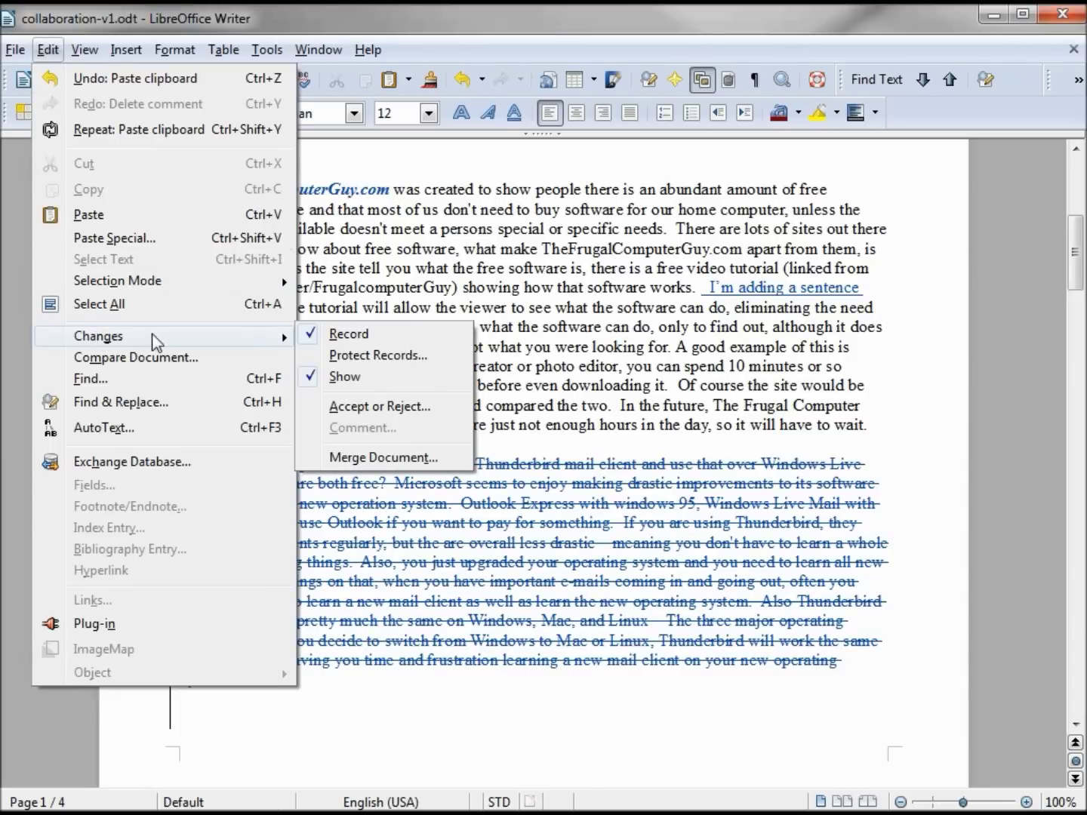
left_click(340, 377)
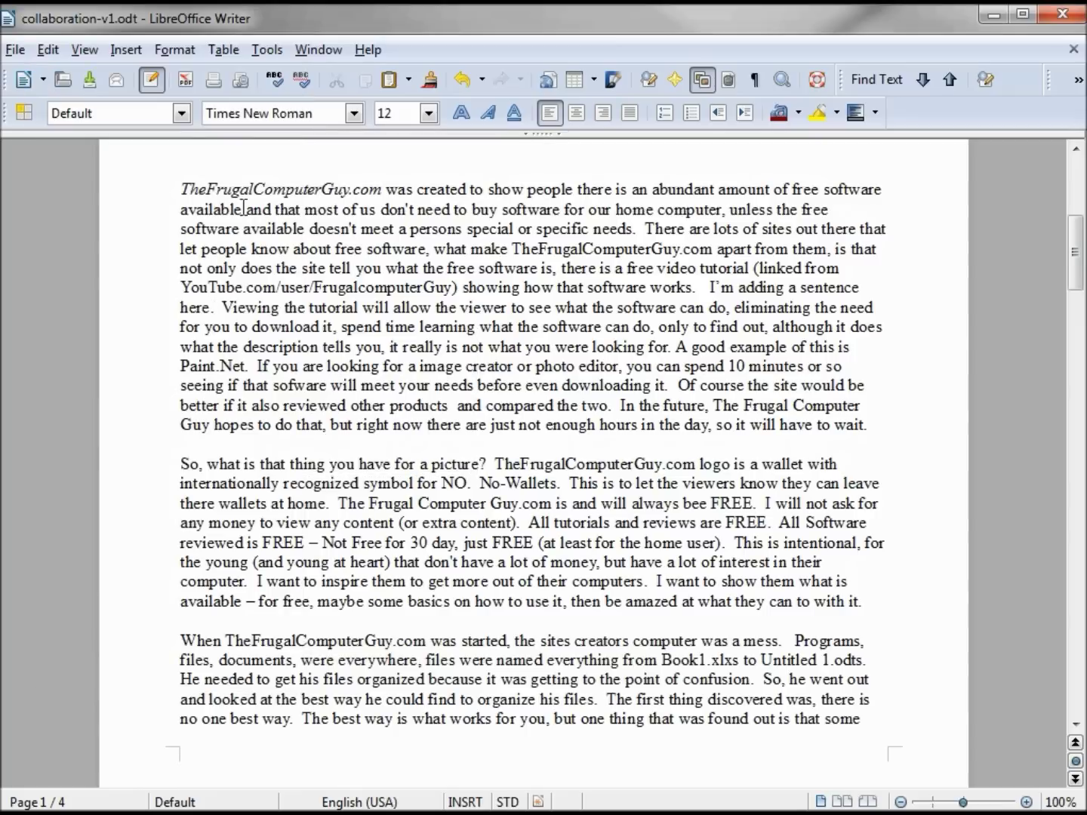
left_click(15, 50)
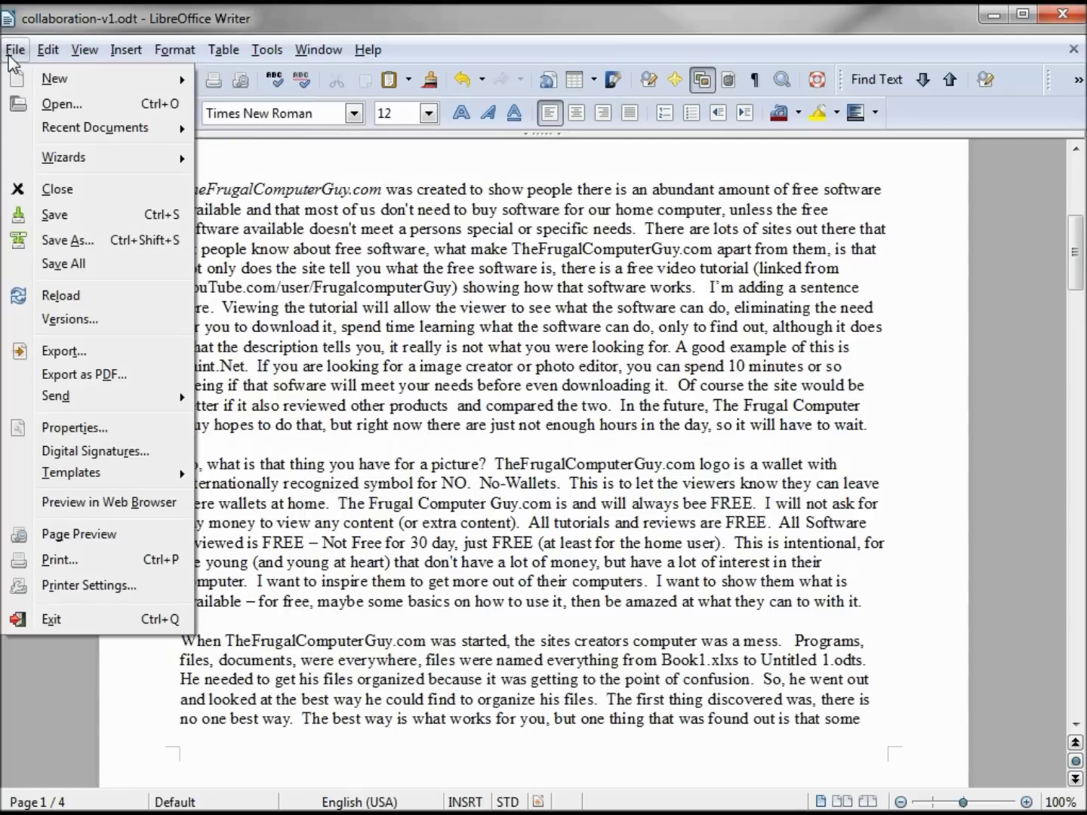
left_click(75, 242)
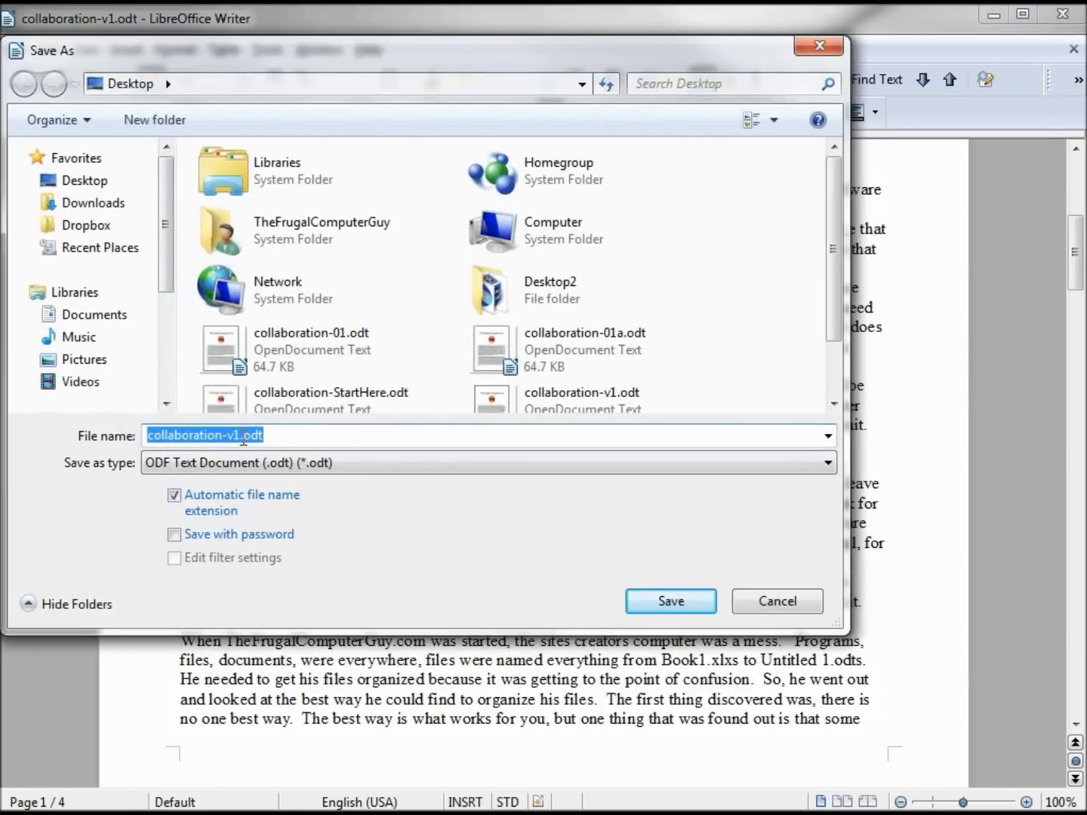
left_click(242, 438)
type(".1")
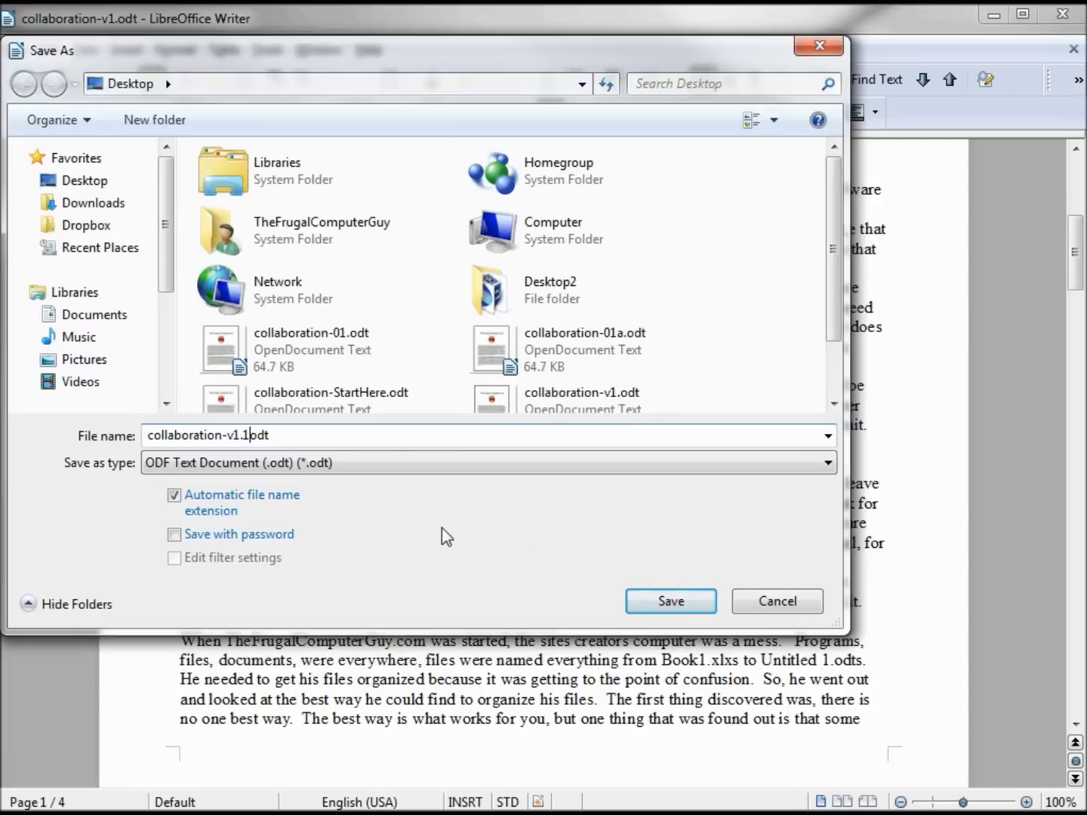
left_click(675, 608)
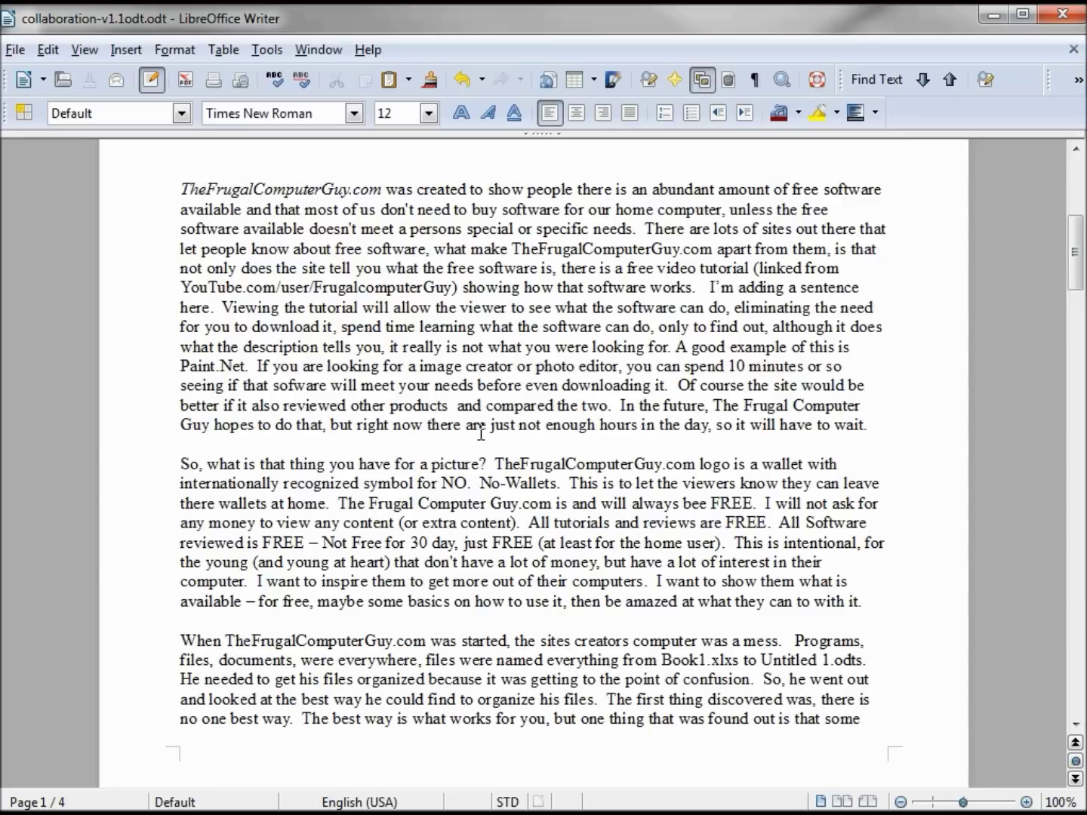
left_click(267, 50)
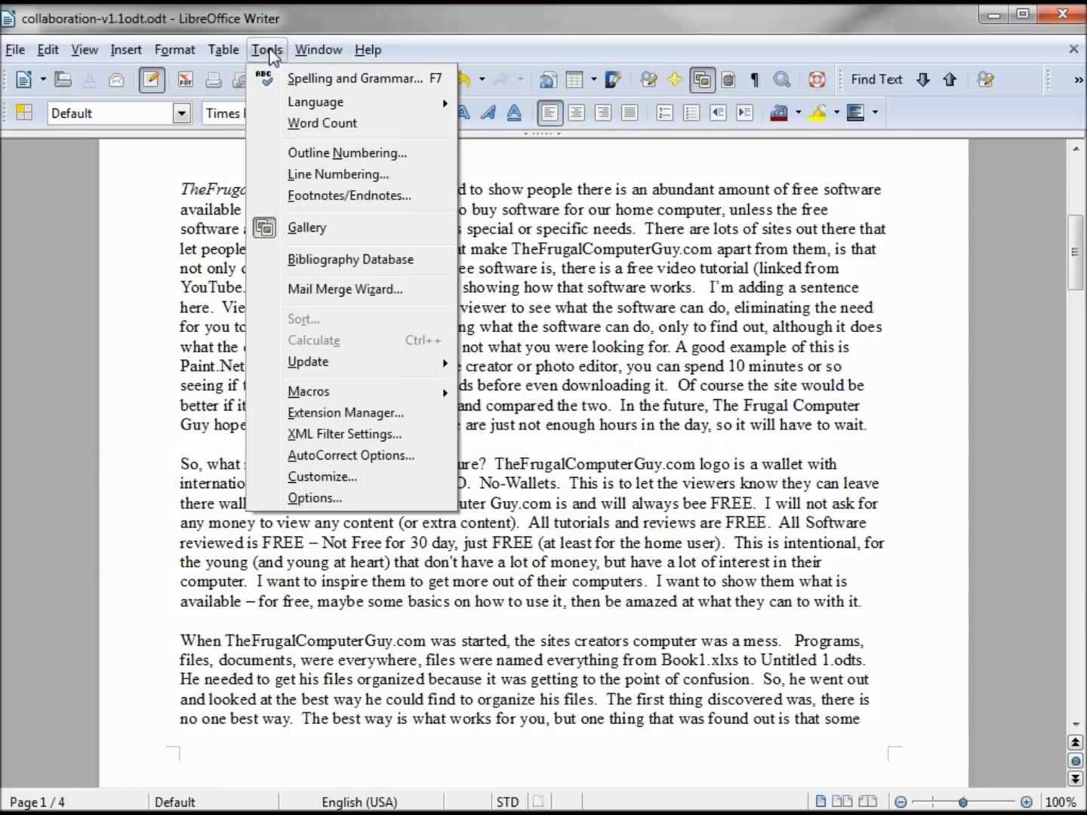
- In Options > User Data, replace the first name with the new reviewer's first name
left_click(341, 491)
double_click(581, 306)
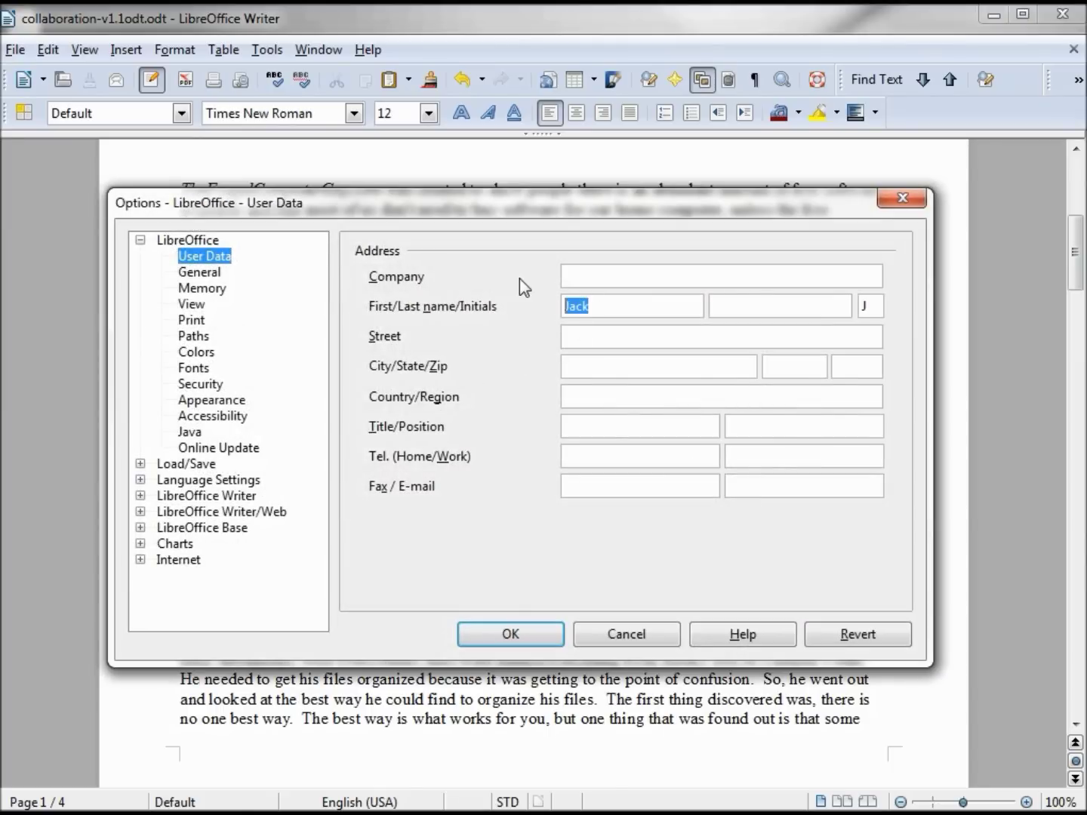
type("Jenna")
left_click(487, 638)
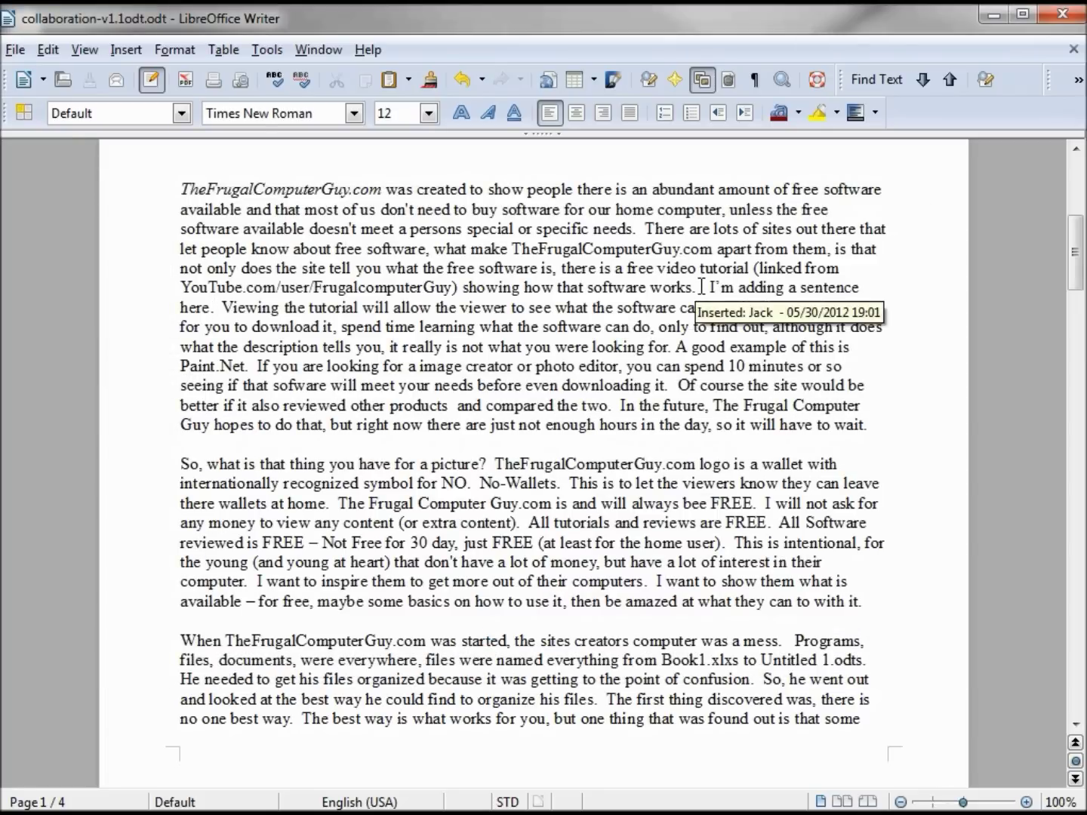
- Delete the sentence 'I'm adding a sentence here.' from the first paragraph
left_click_drag(709, 287, 218, 309)
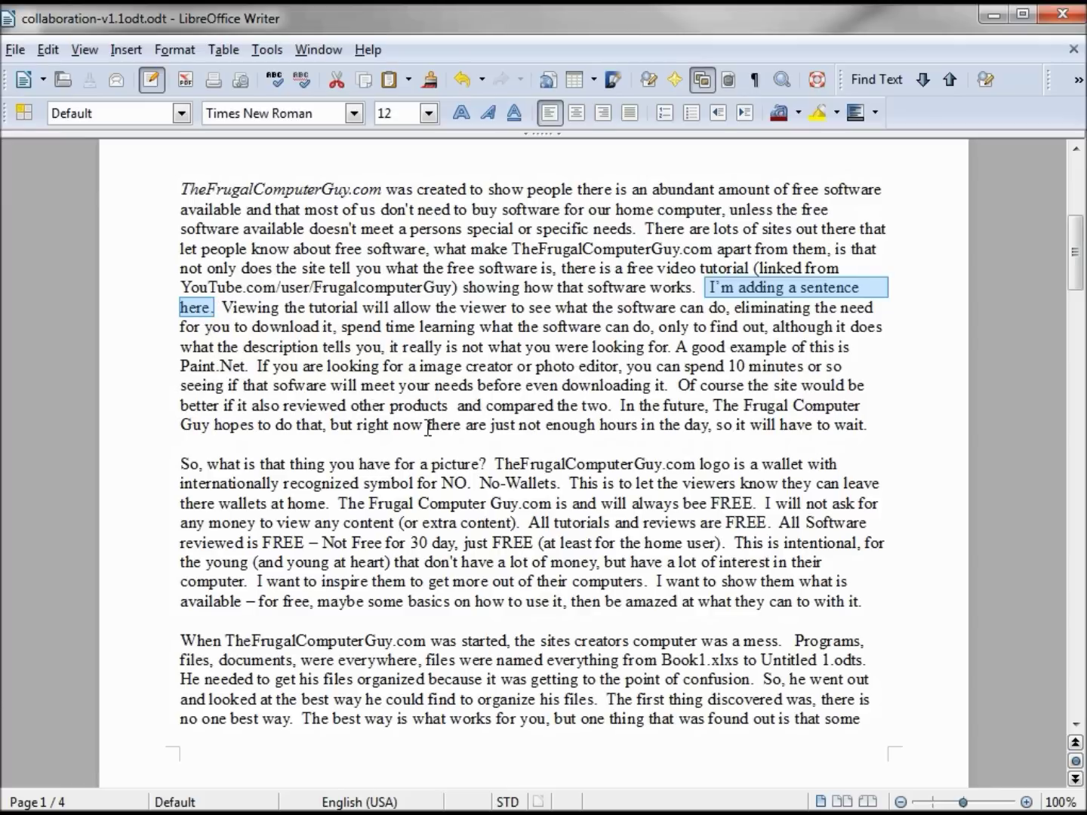
key("Delete")
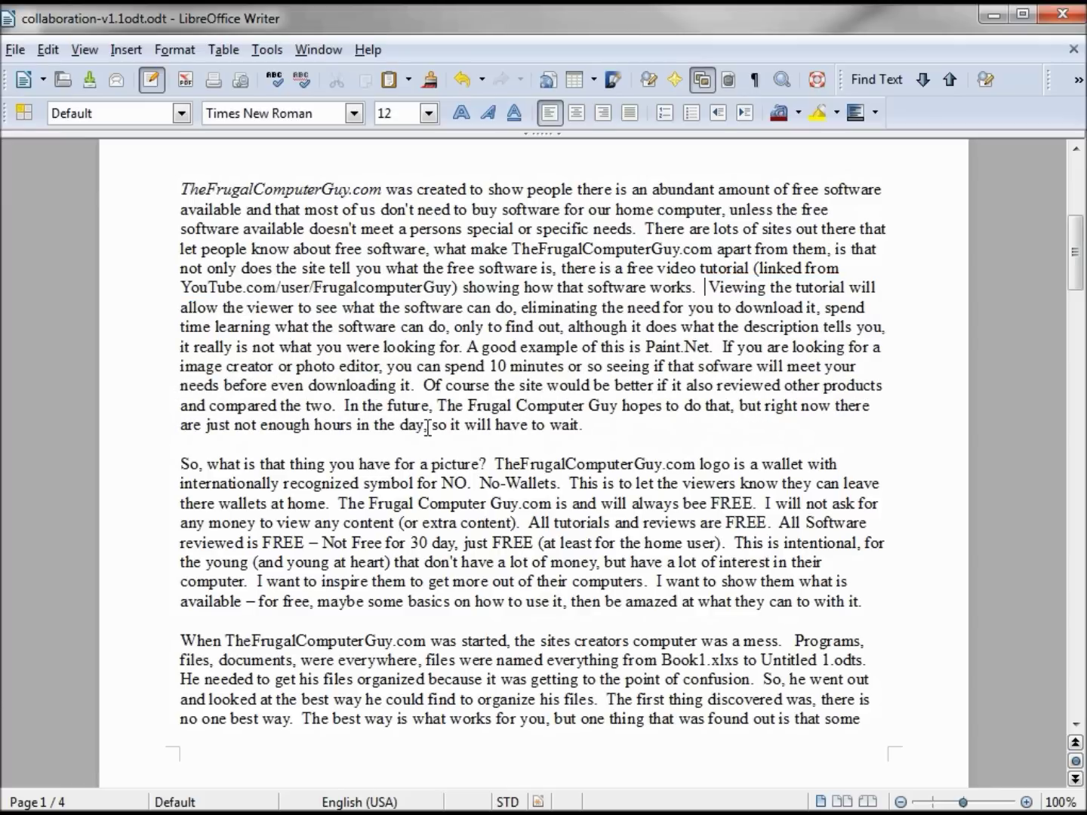
- Show tracked changes again and scroll to the struck-through deletions in the body text
left_click(47, 53)
mouse_move(113, 338)
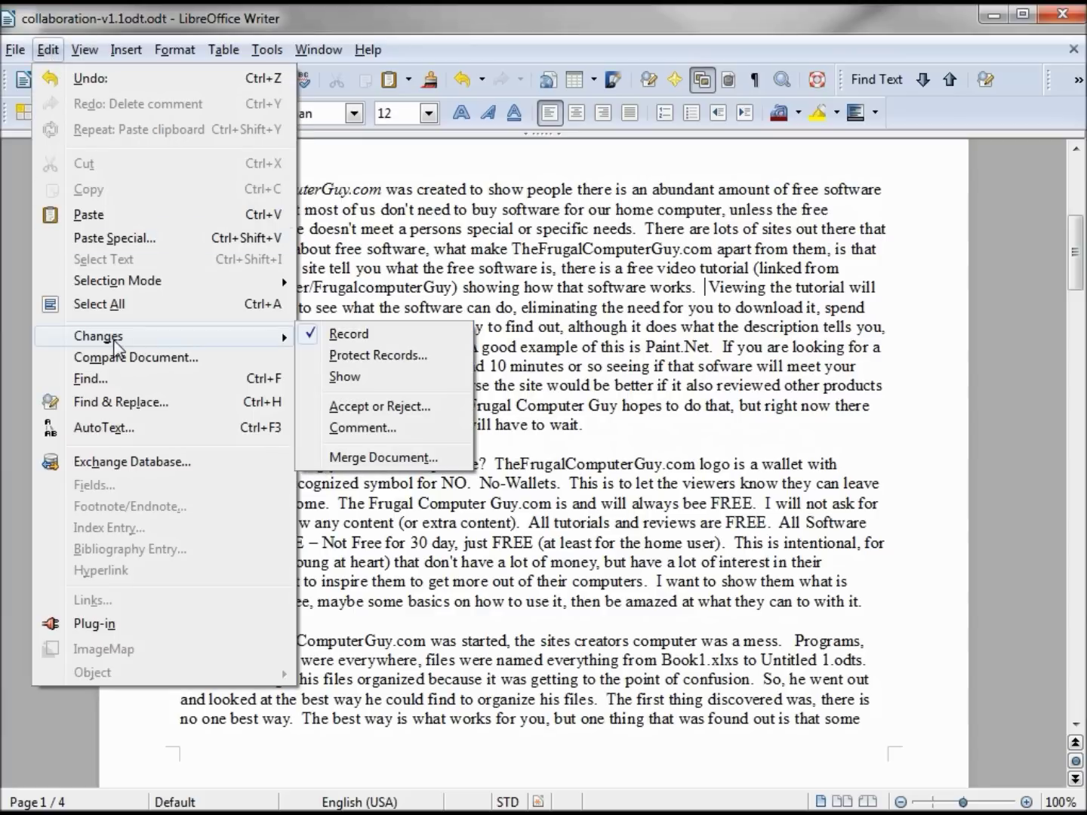
left_click(344, 377)
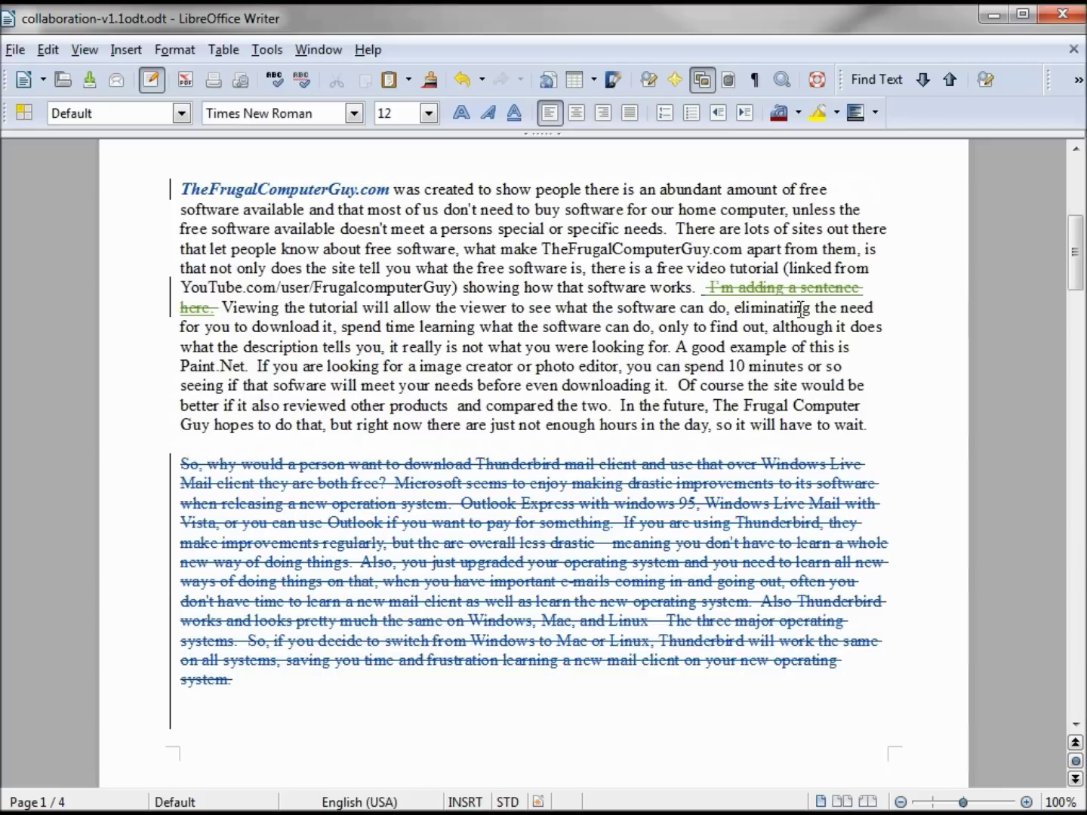
mouse_move(710, 289)
mouse_move(572, 489)
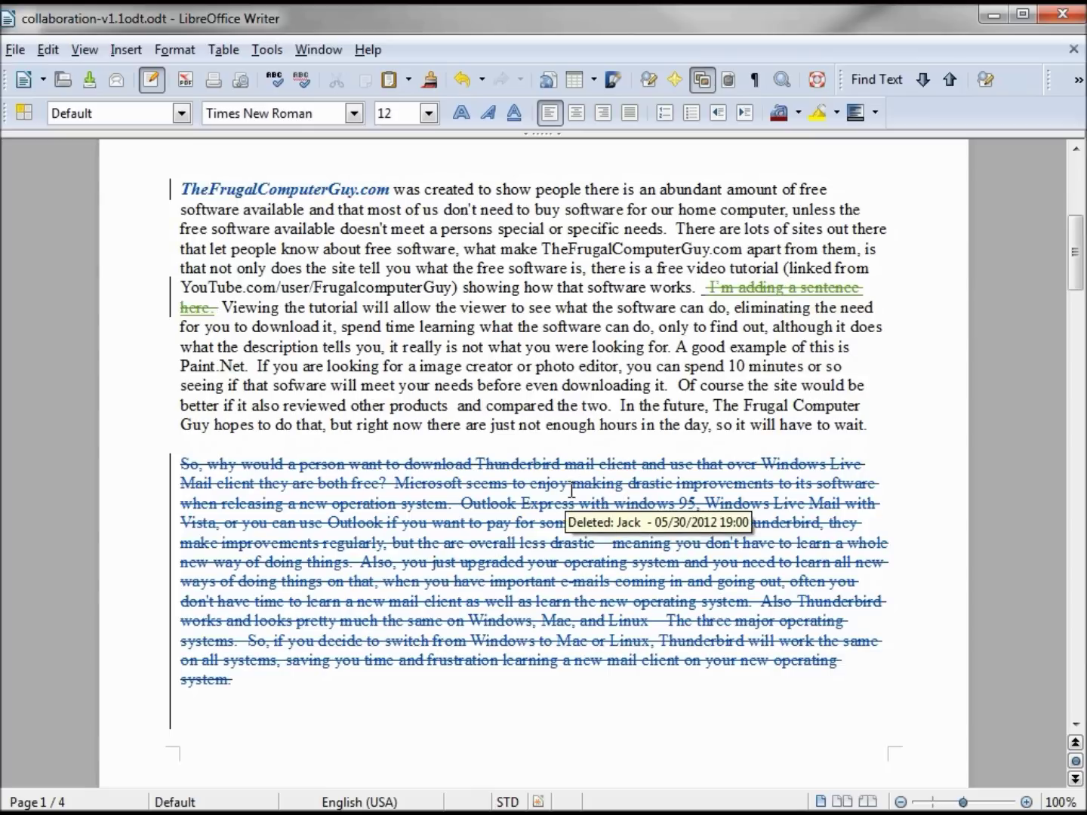
mouse_move(312, 193)
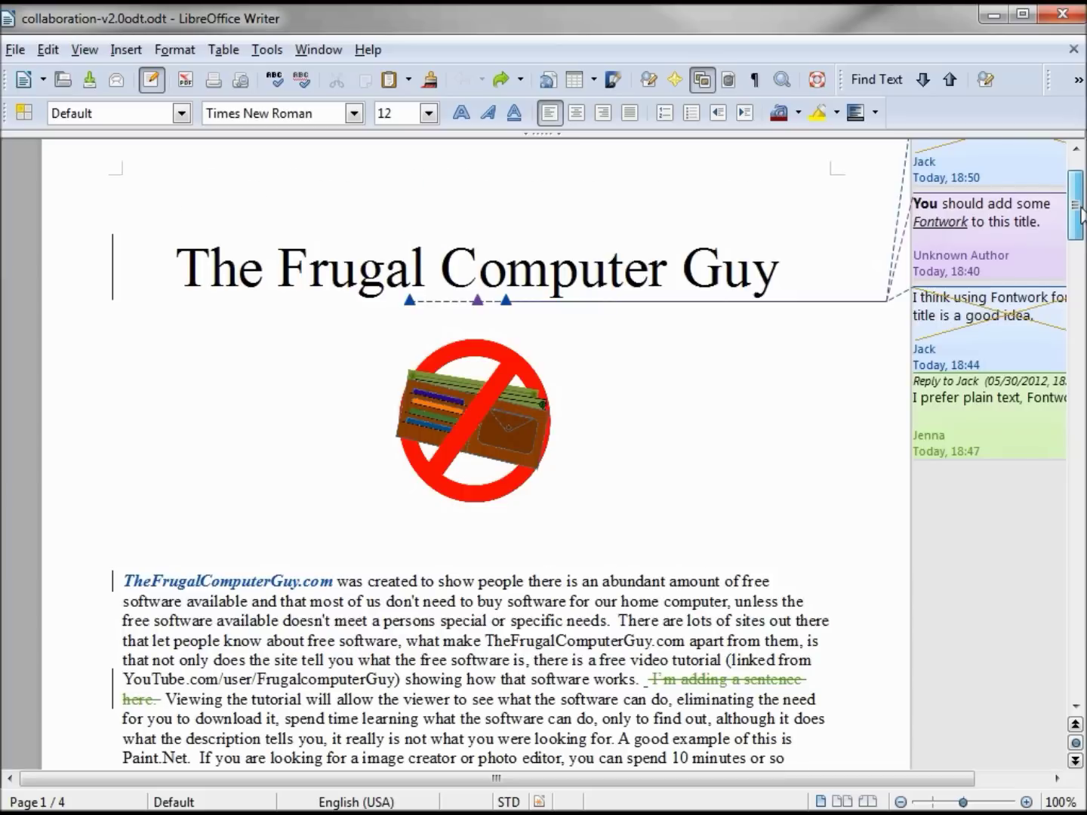
left_click_drag(1078, 206, 1078, 214)
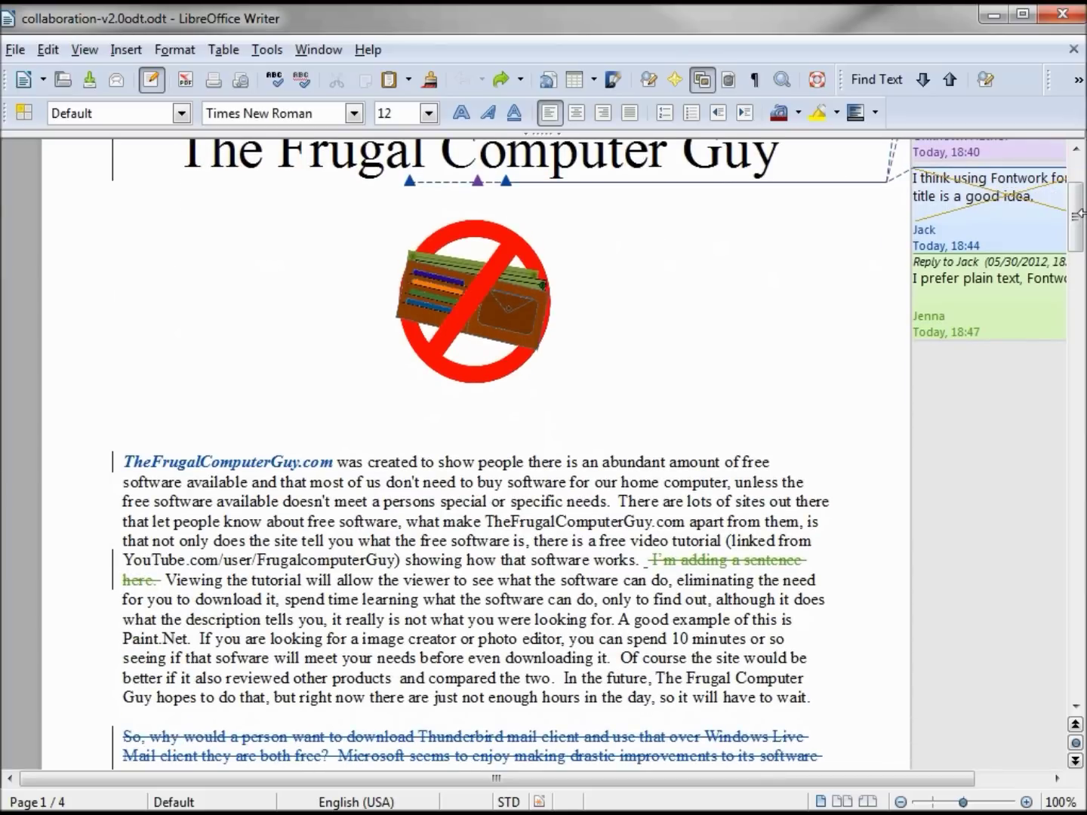
left_click_drag(1080, 214, 1078, 237)
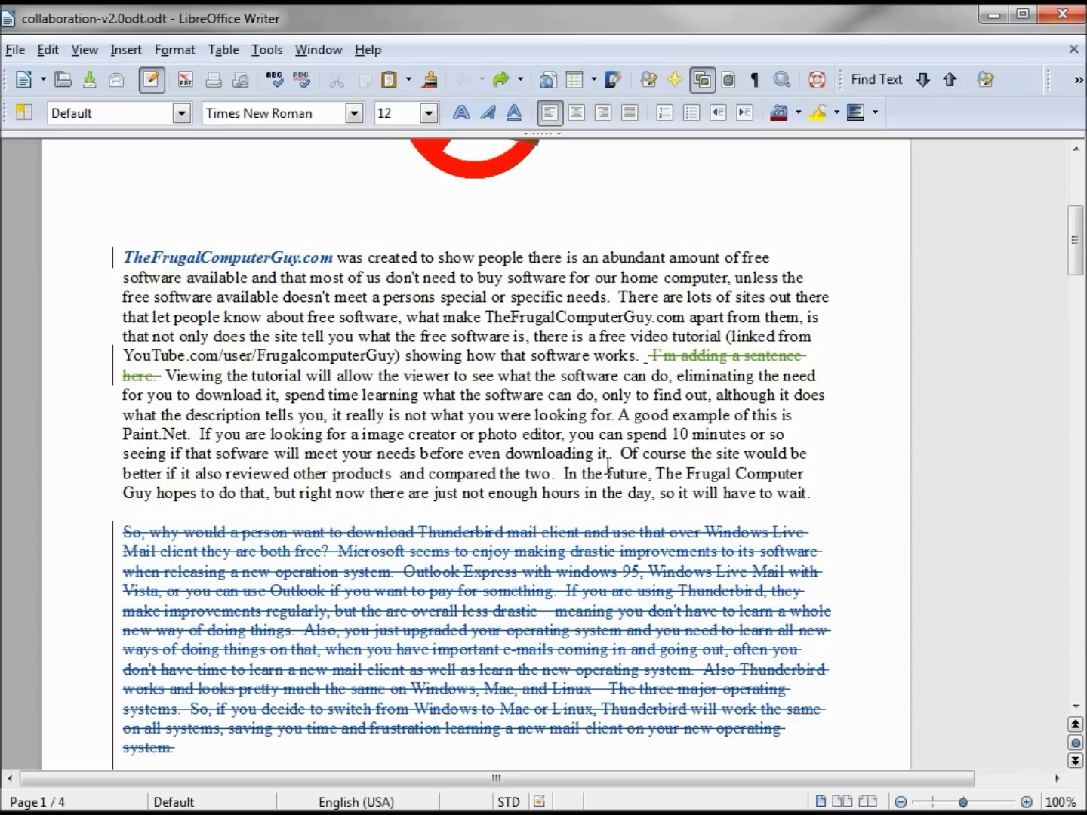
left_click(266, 50)
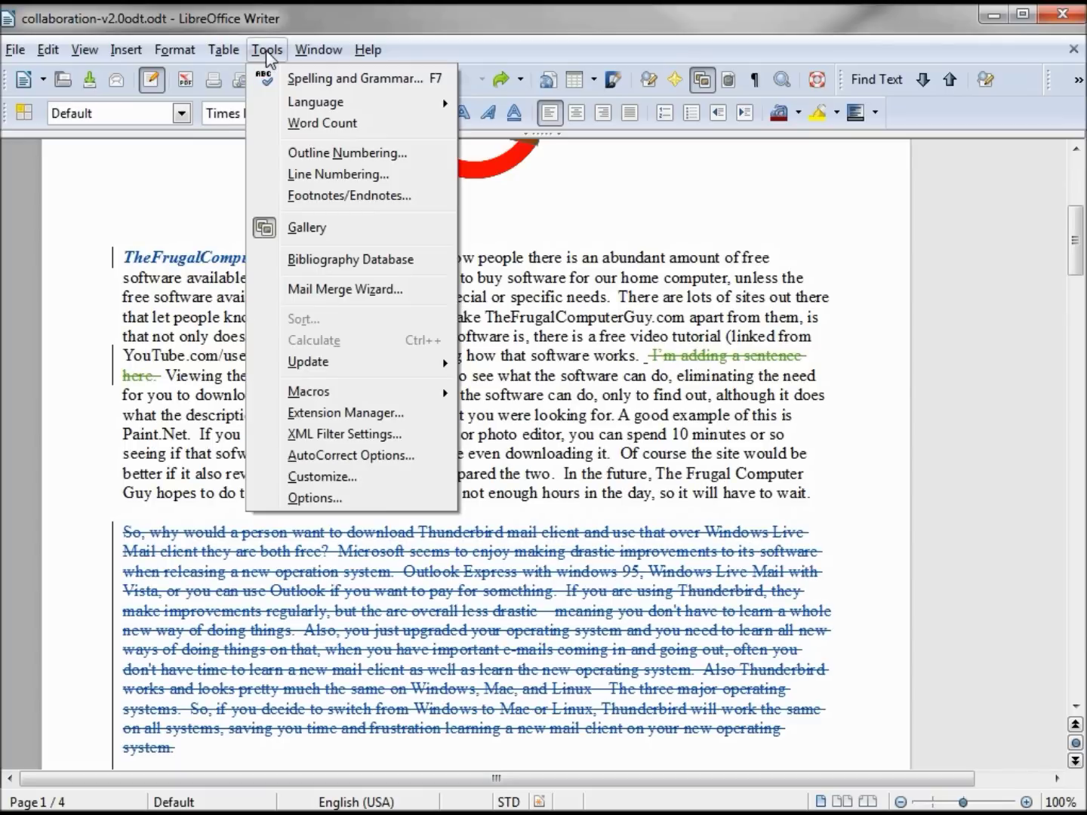
- In Options > LibreOffice Writer > Changes, set Deletions attributes to Background color
left_click(341, 501)
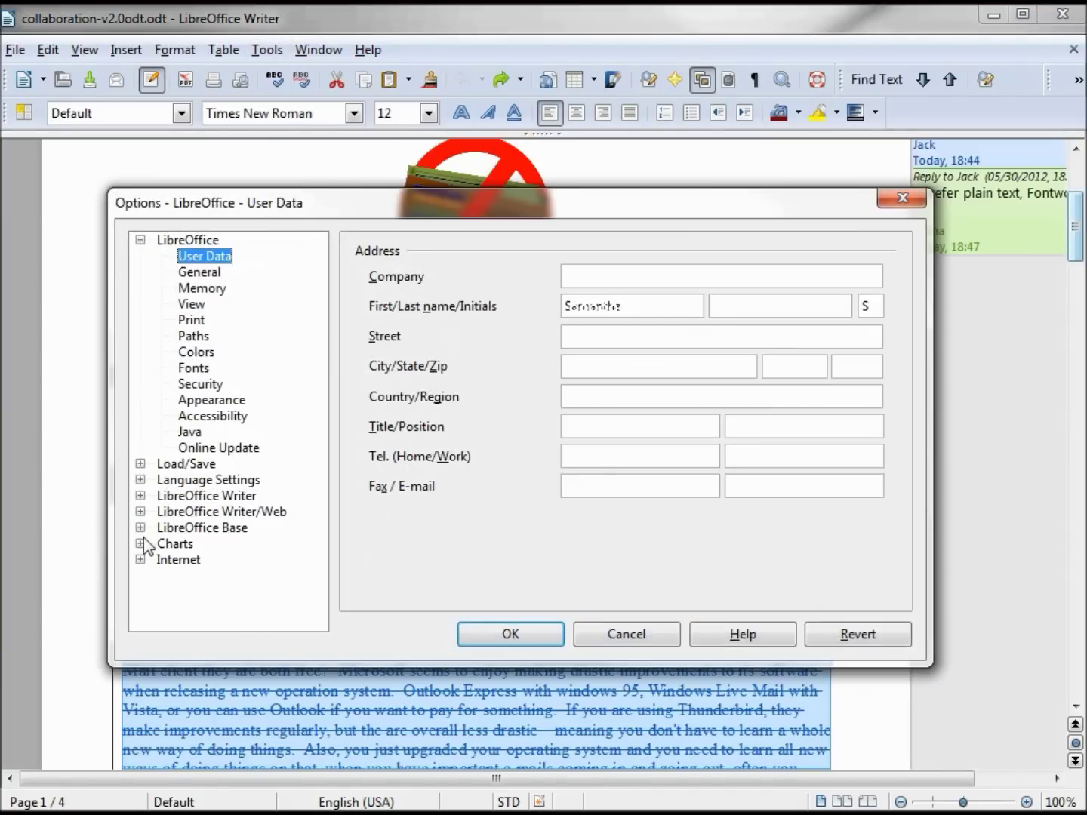
left_click(140, 496)
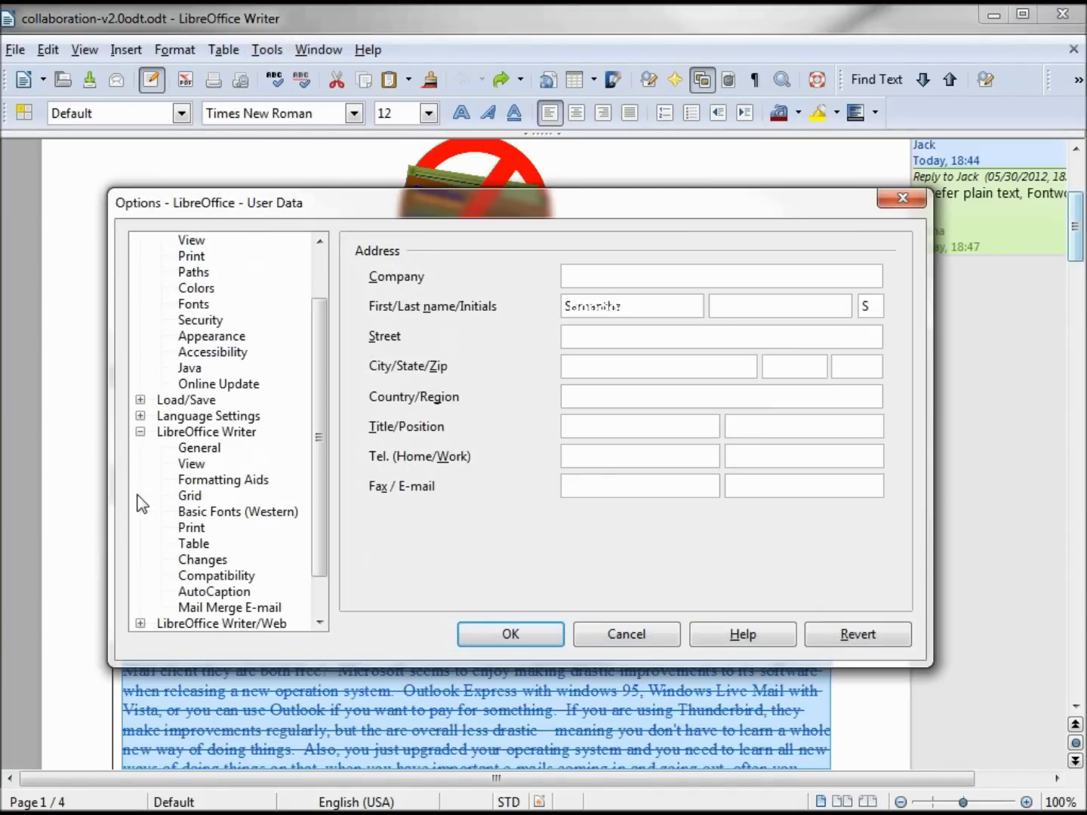
left_click(207, 560)
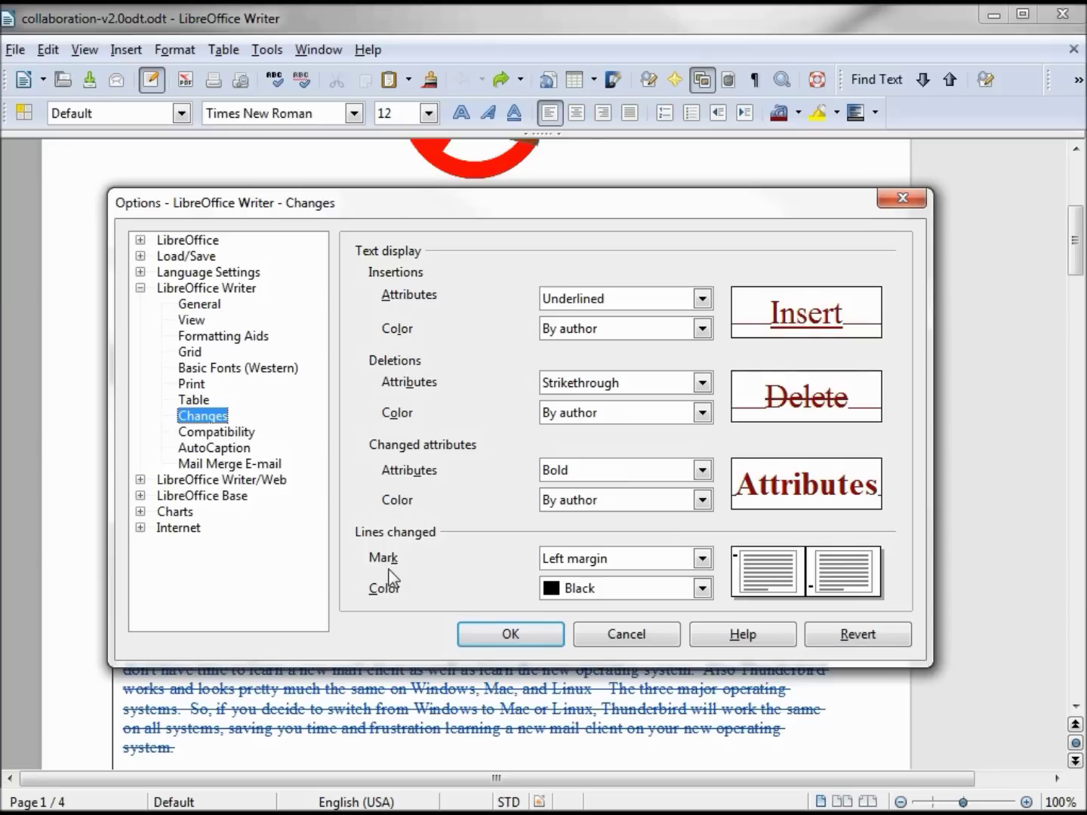
key("alt+k")
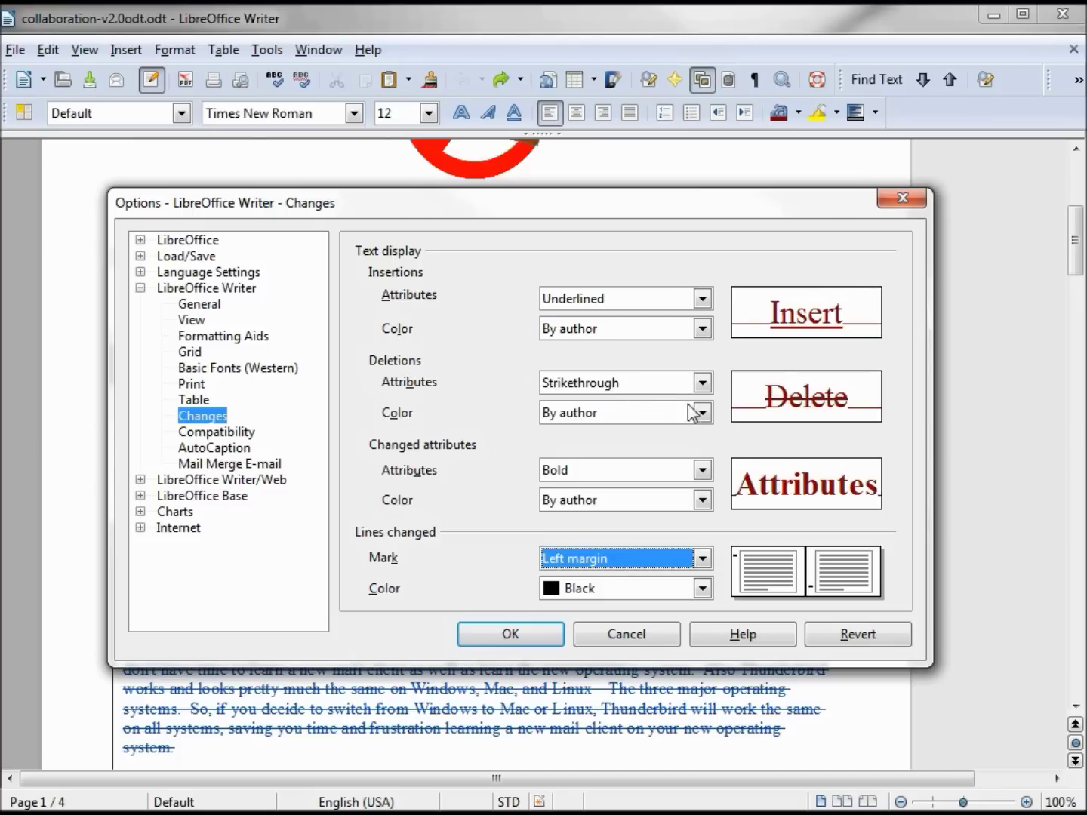
left_click(708, 384)
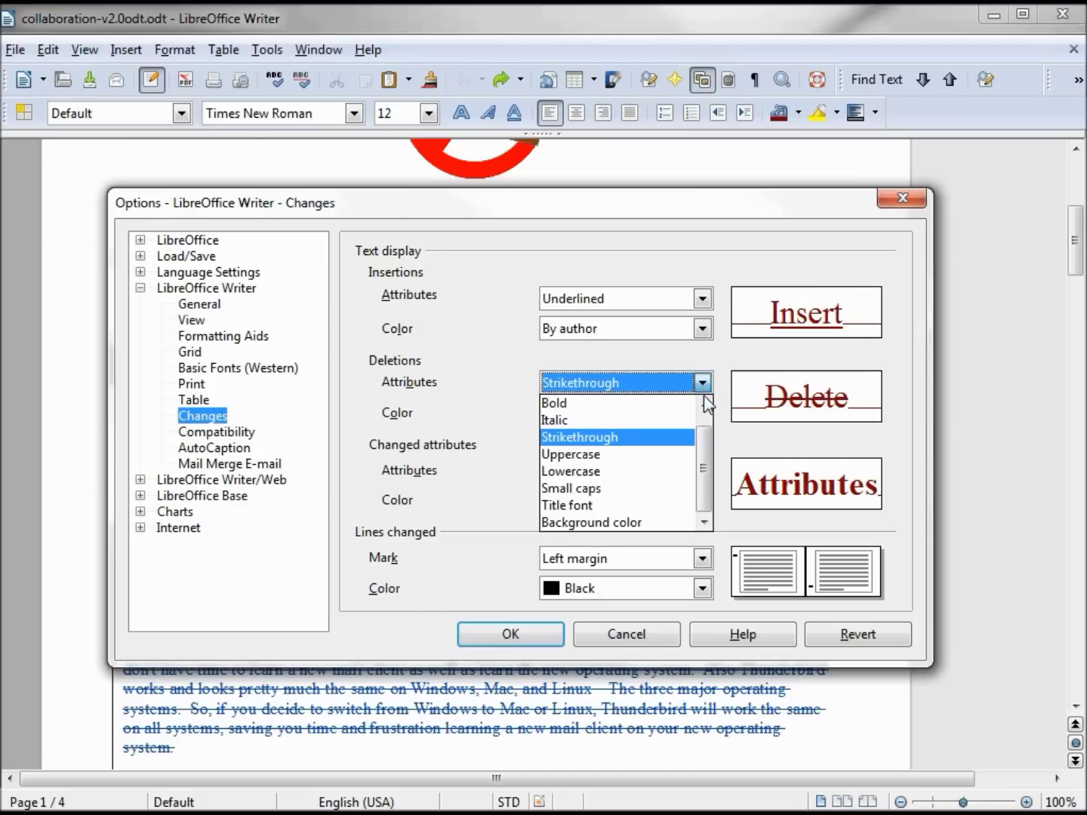
left_click(645, 523)
- Apply the setting and scroll up to view deletions marked with background colour
left_click(520, 638)
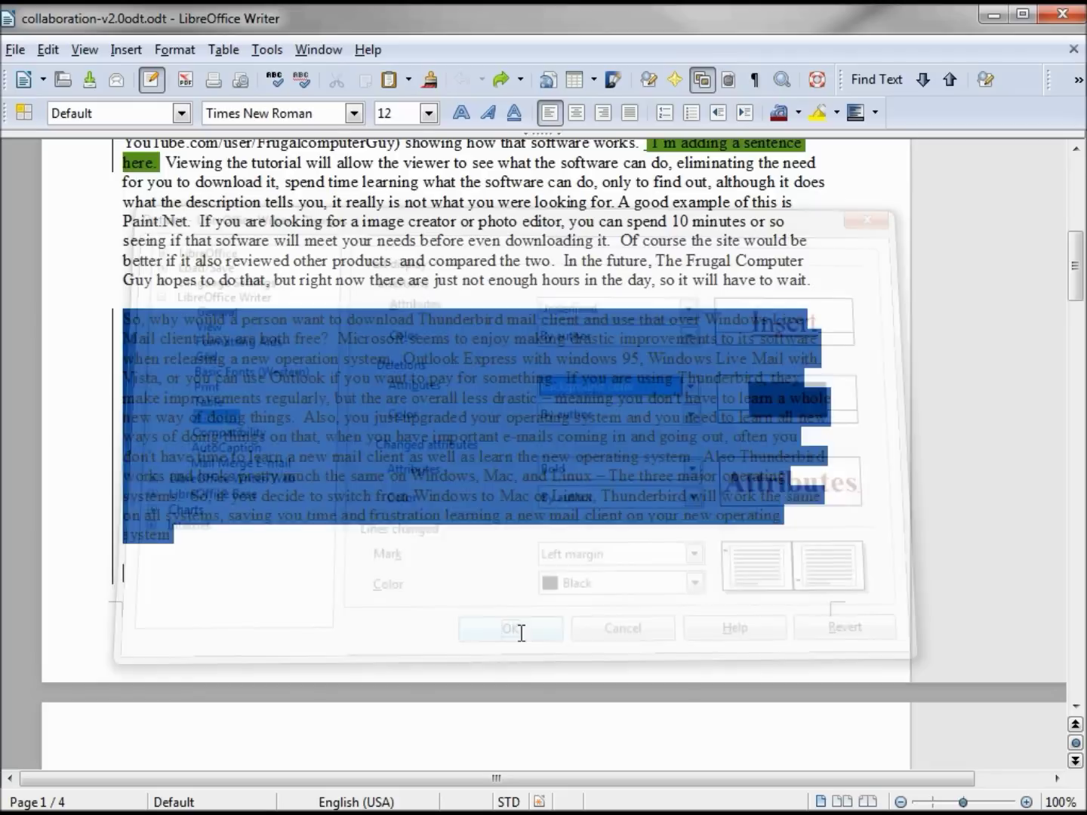
scroll(928, 488, "up", 3)
scroll(936, 487, "up", 1)
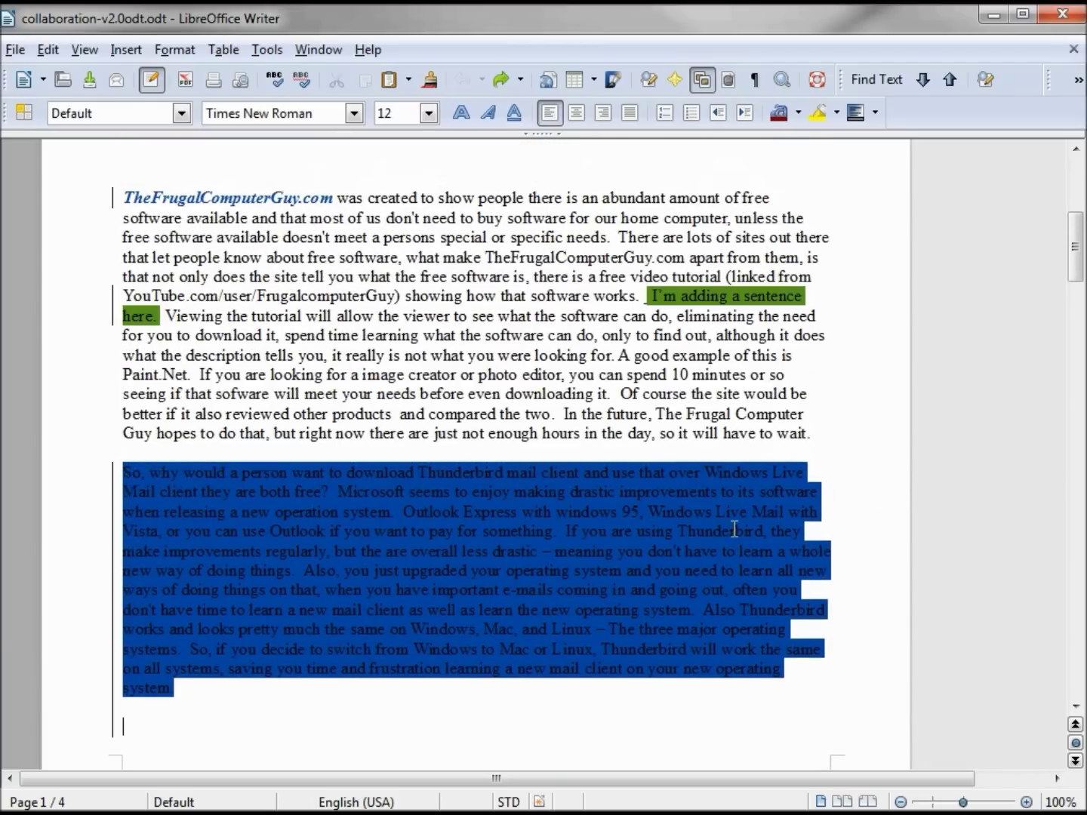
mouse_move(694, 509)
mouse_move(747, 333)
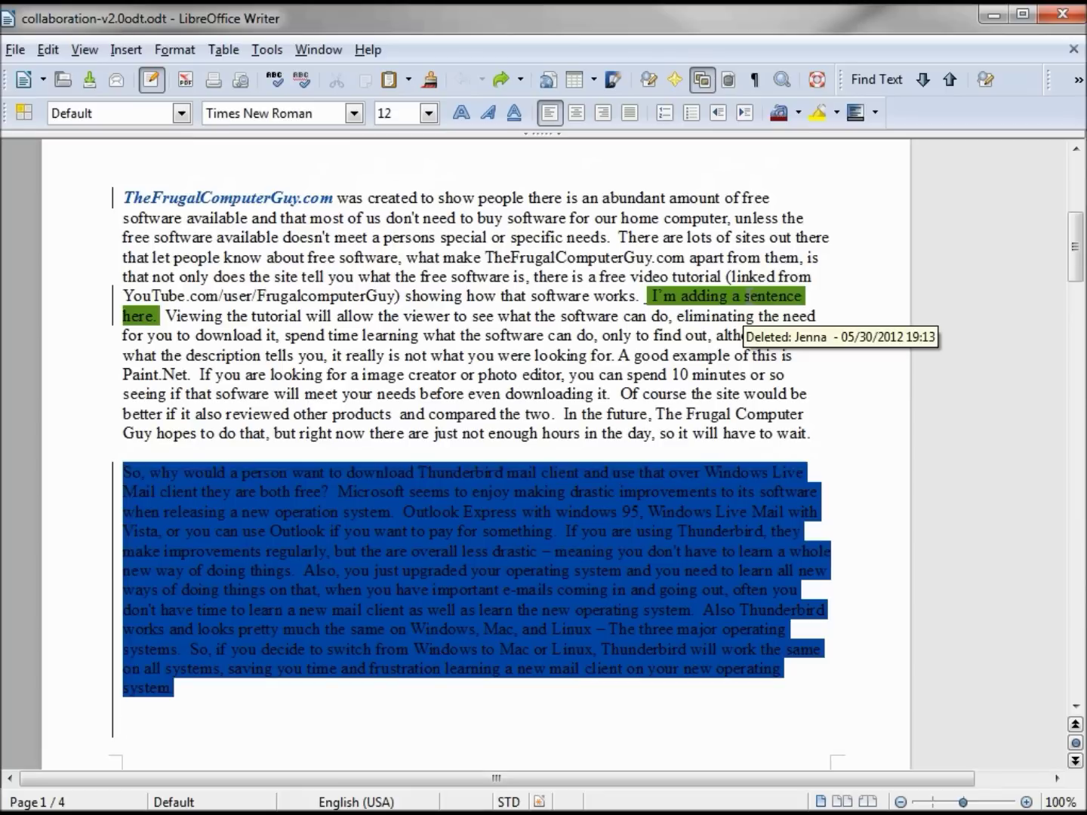
left_click(264, 50)
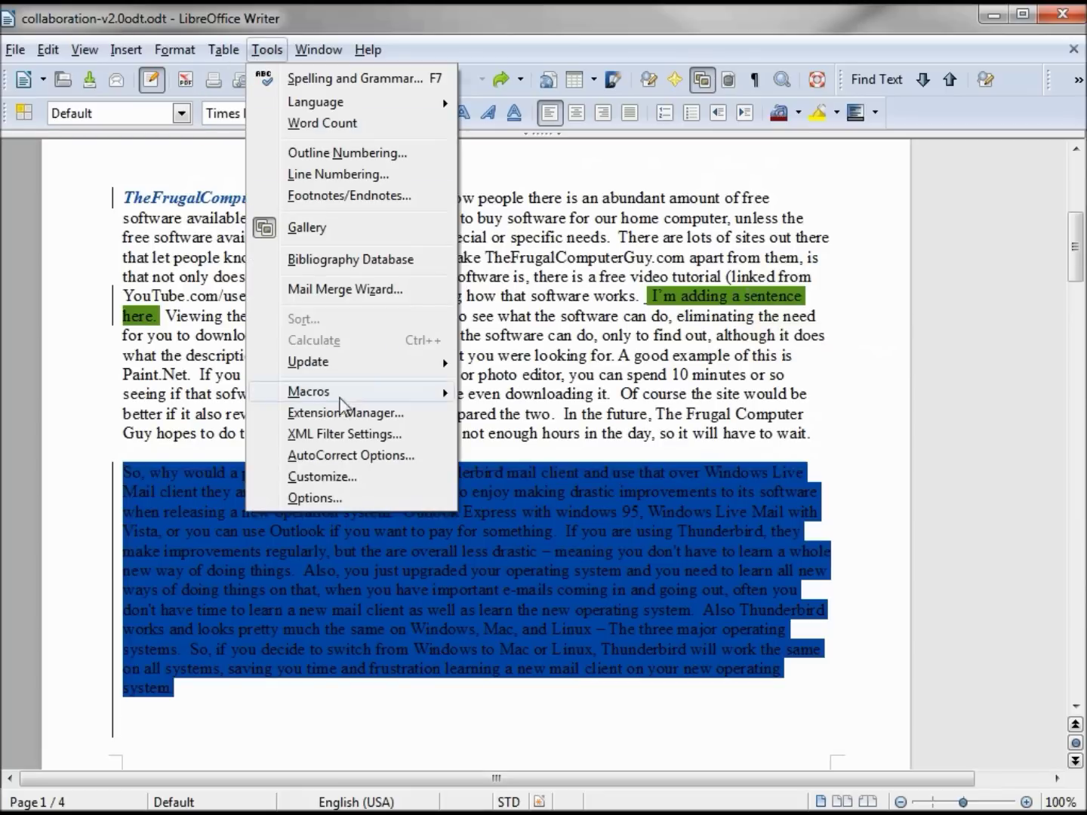
- Set the Deletions colour to Red in Writer's Changes options and apply it
left_click(341, 500)
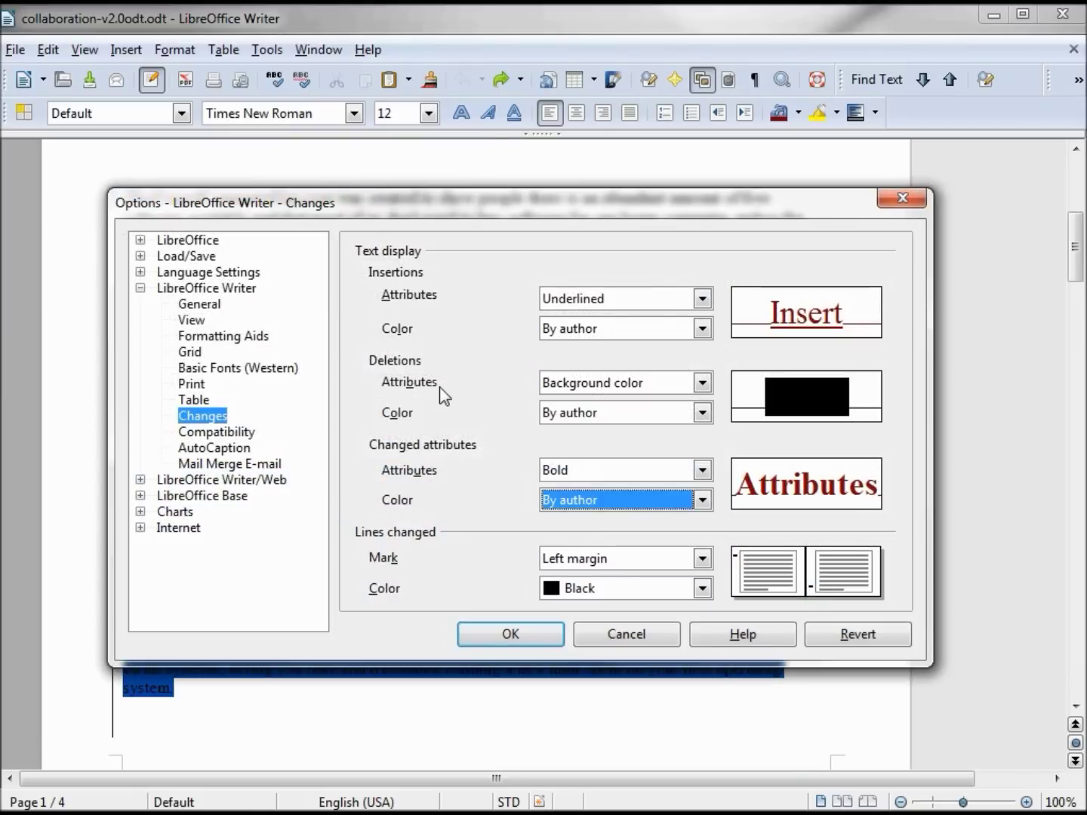
left_click(703, 413)
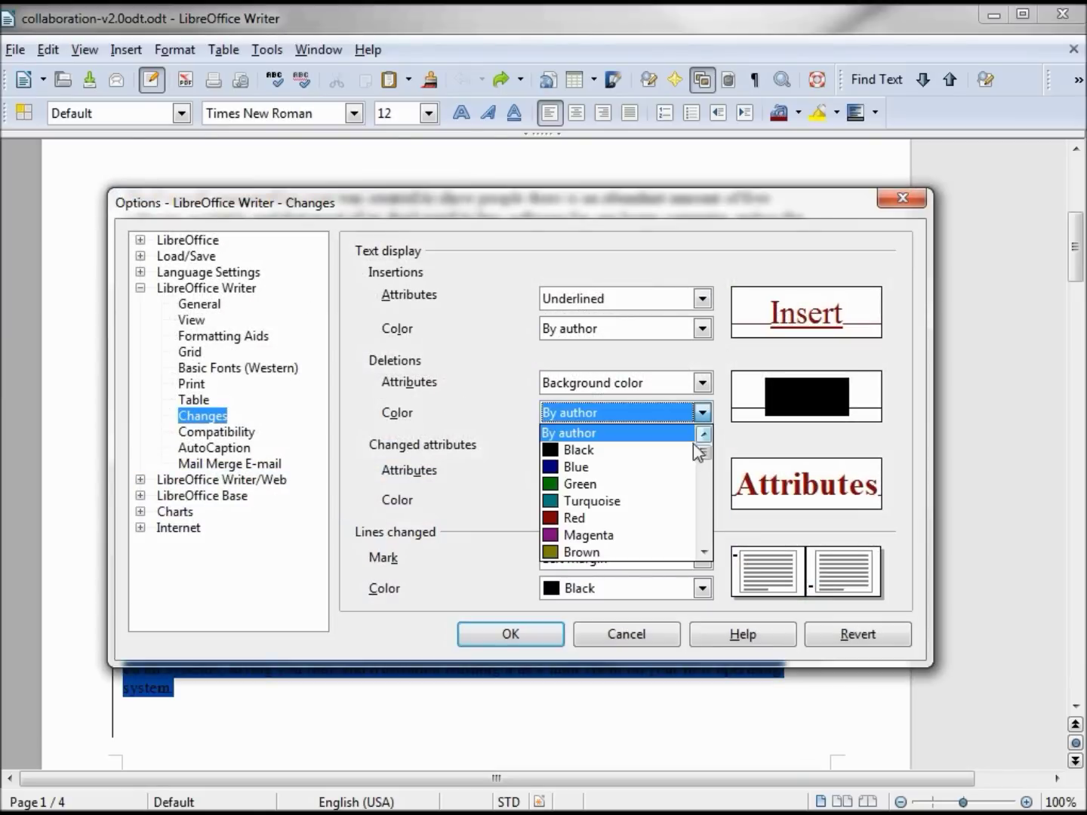
left_click(586, 522)
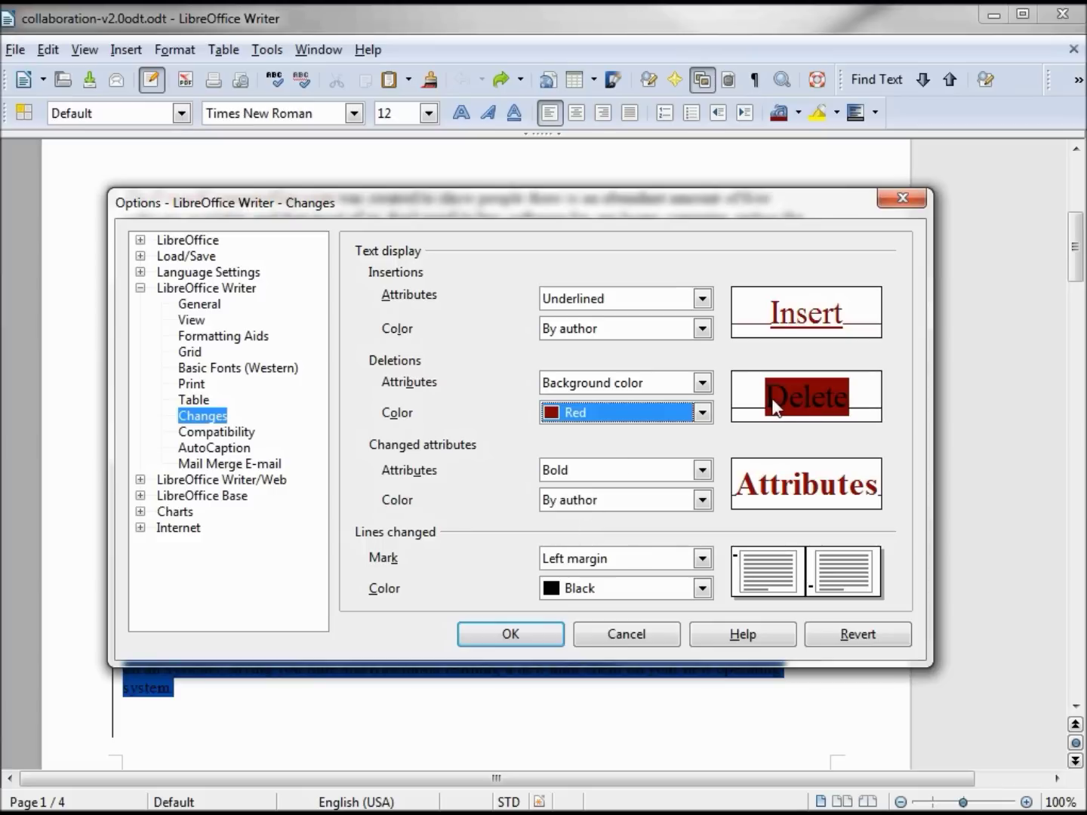
left_click(514, 636)
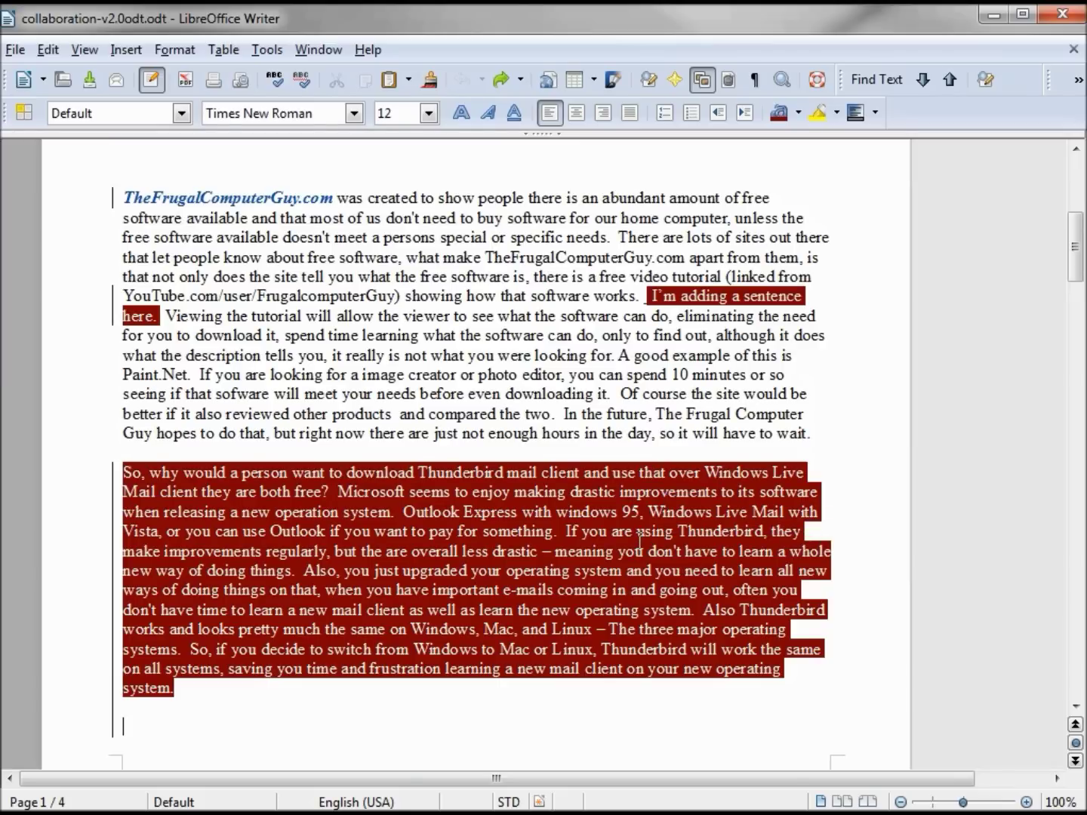
- Set tracked deletions back to By author colour with Strikethrough attributes and apply
mouse_move(685, 294)
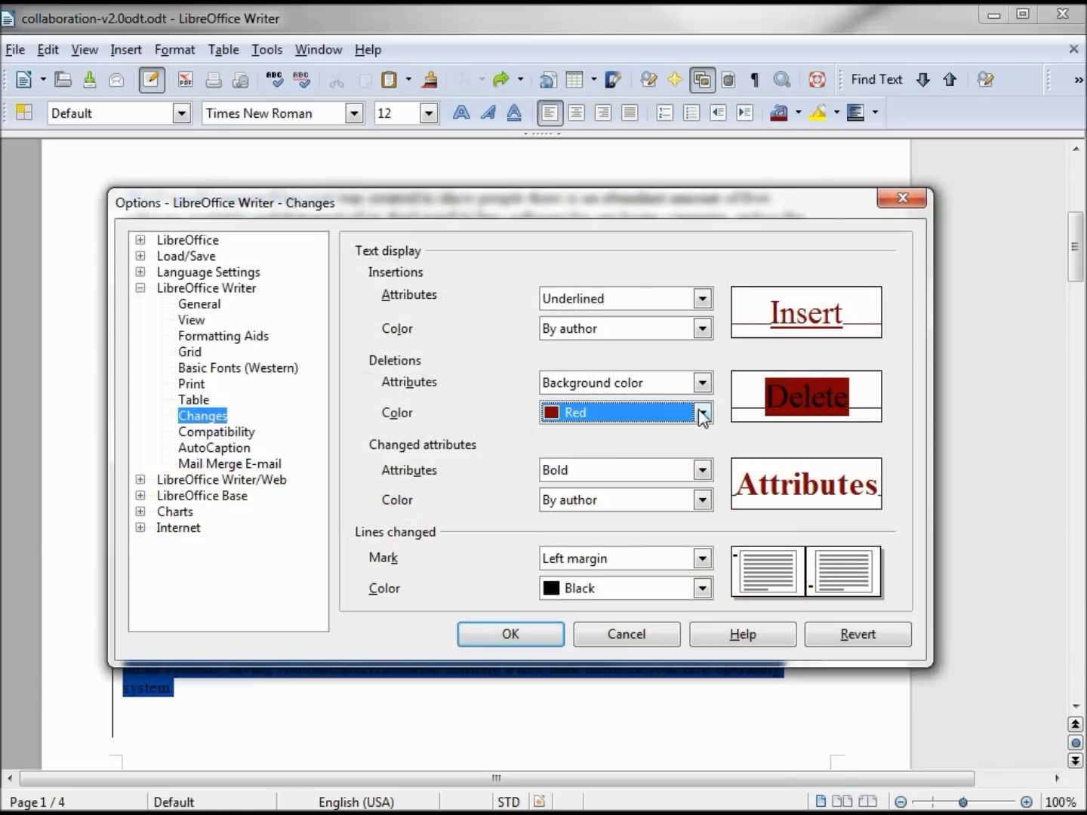
left_click(707, 415)
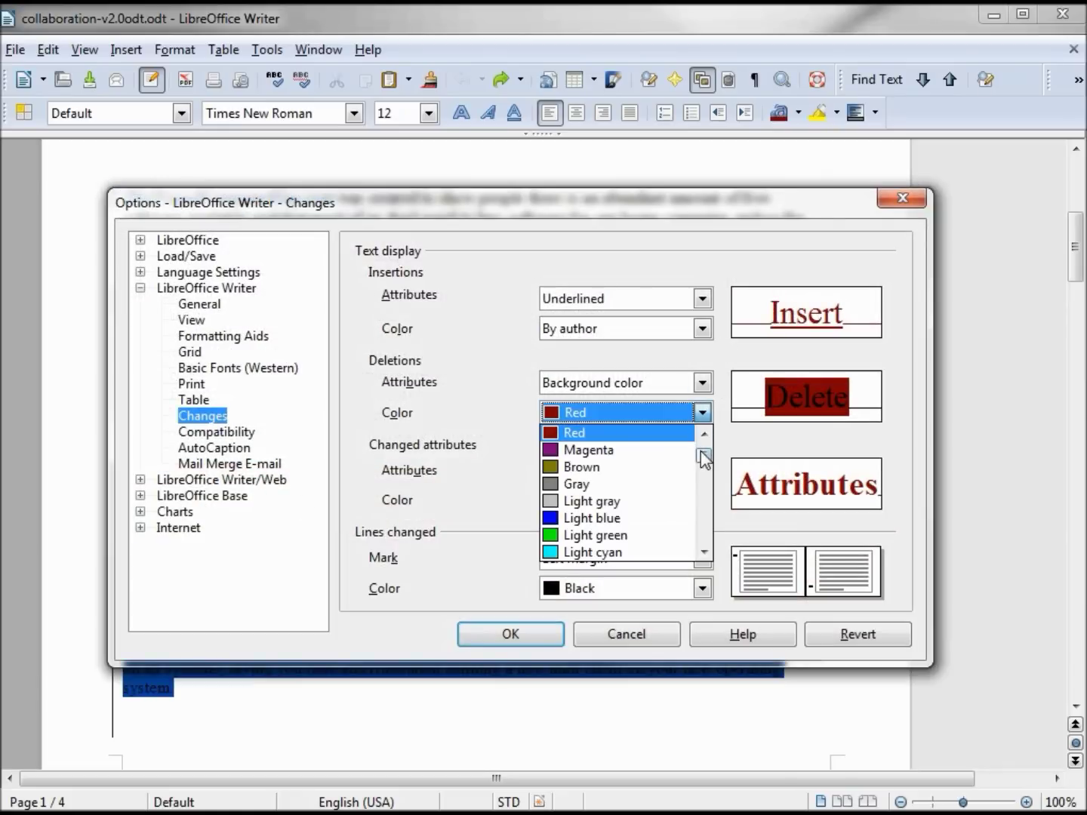
scroll(701, 453, "up", 2)
left_click(667, 449)
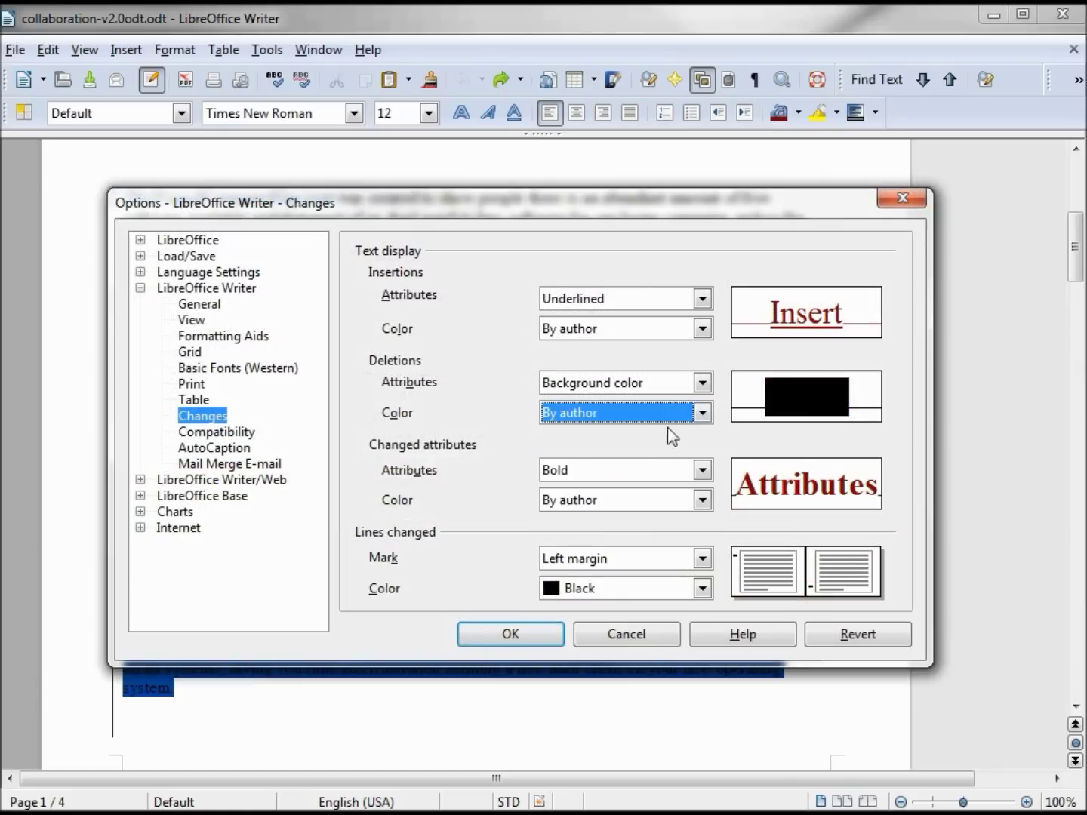
left_click(702, 385)
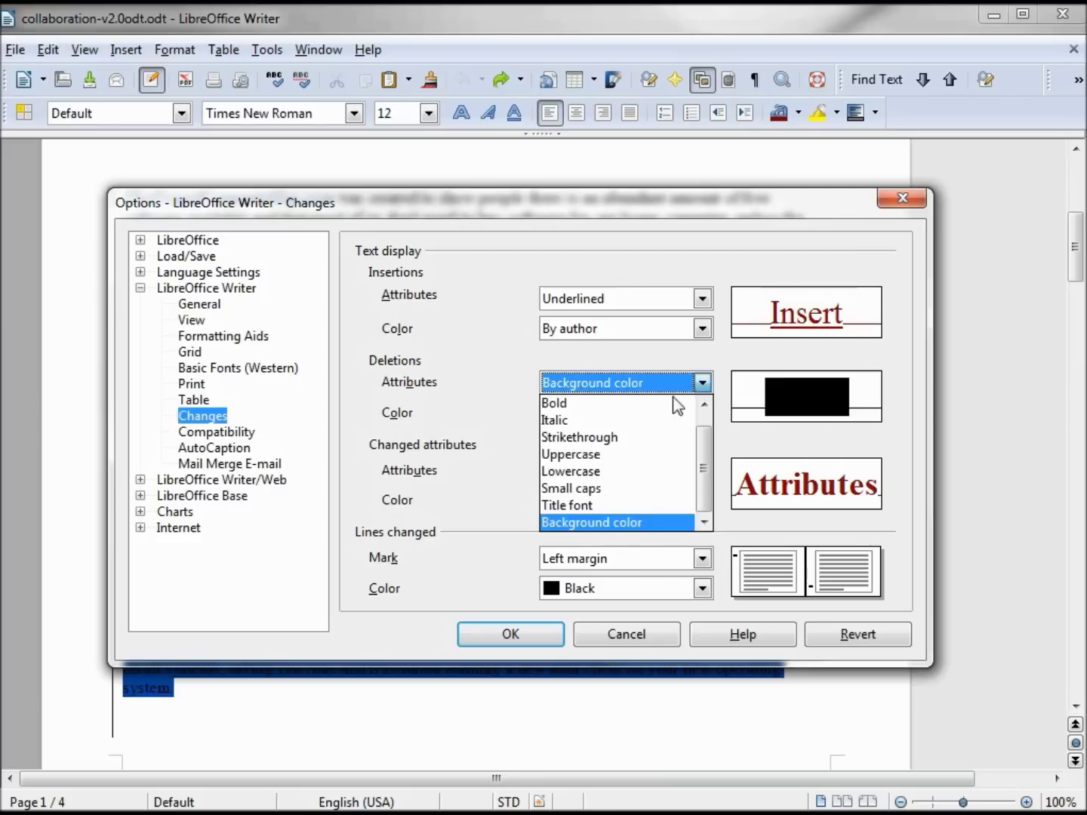
scroll(705, 427, "up", 1)
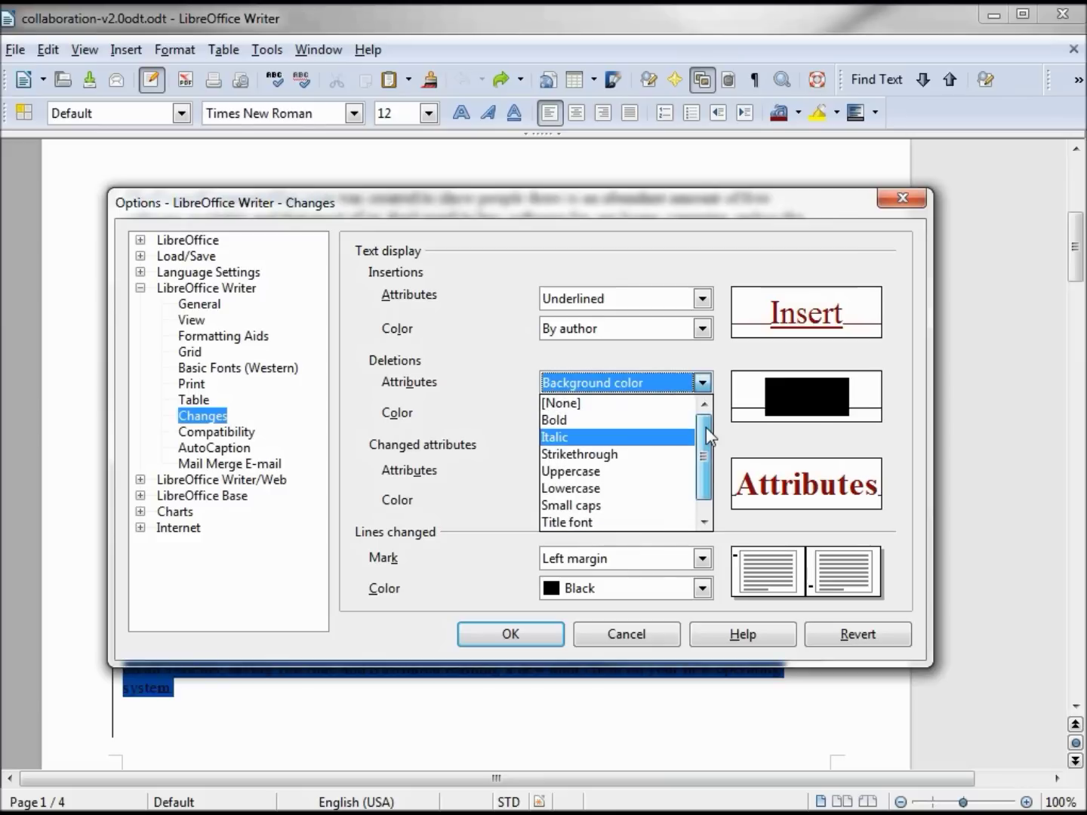
left_click(672, 453)
left_click(513, 635)
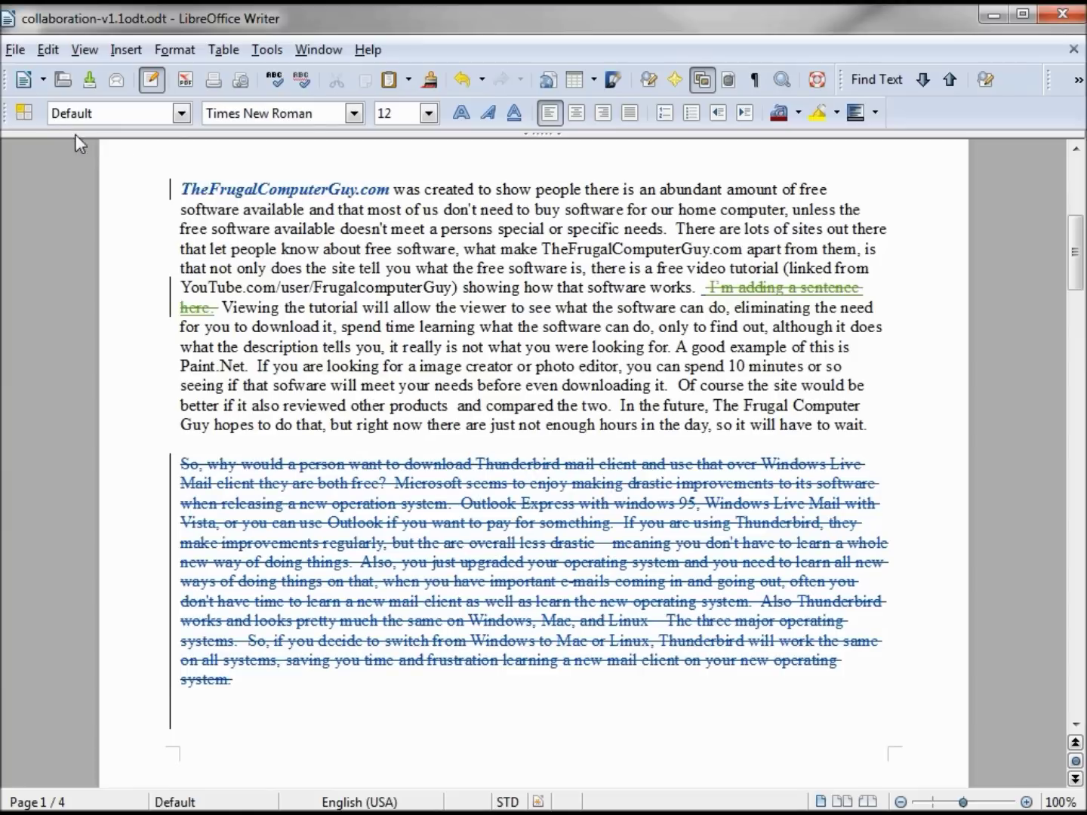
- Save a copy of the document as collaboration-v1.2odt.odt
left_click(13, 51)
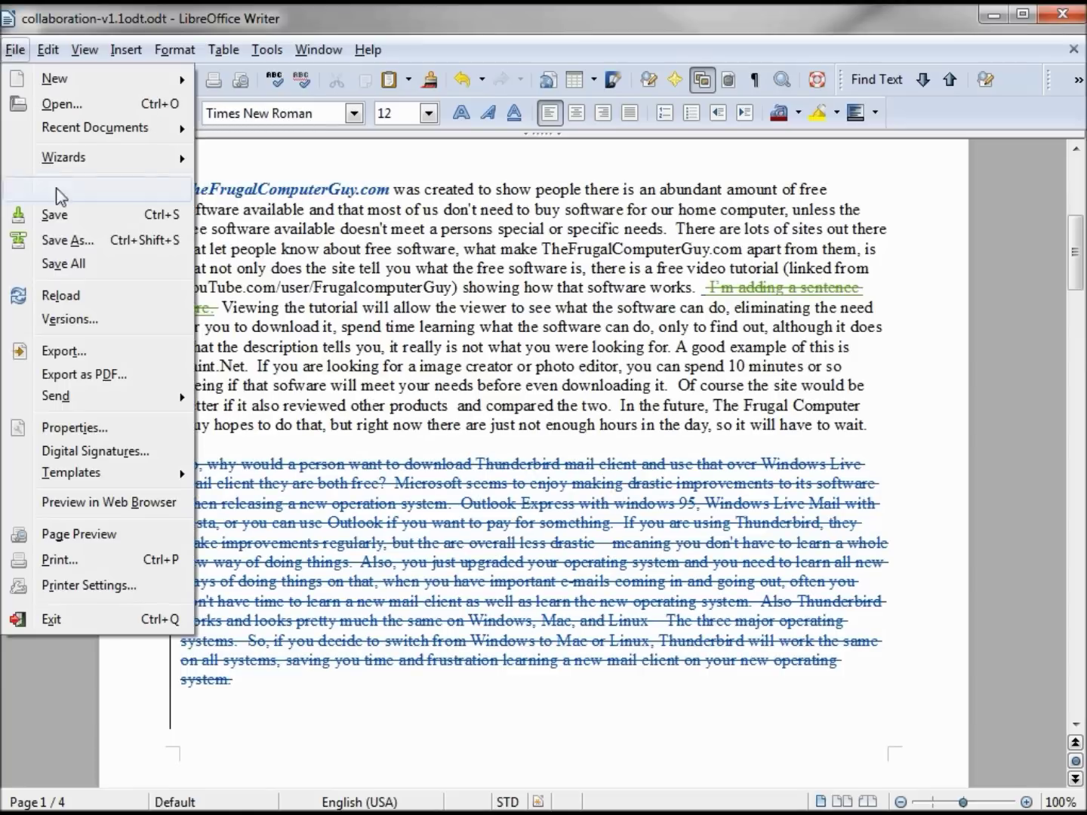
left_click(86, 240)
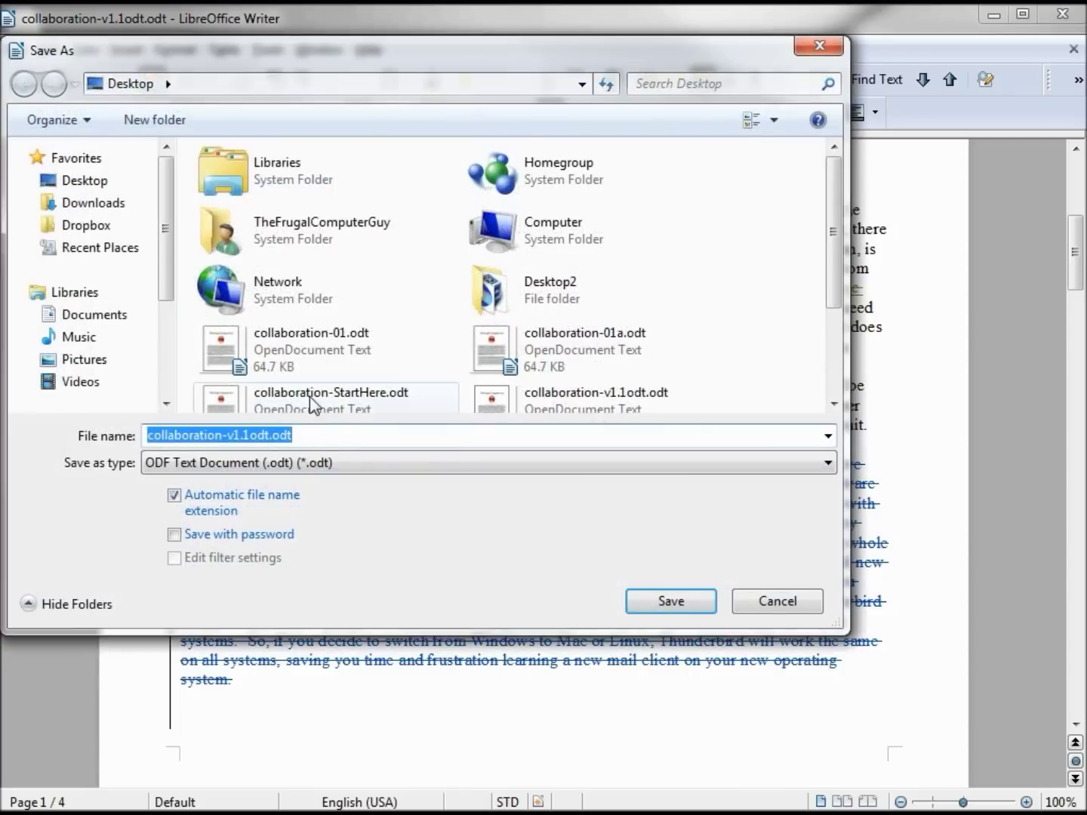
left_click(244, 435)
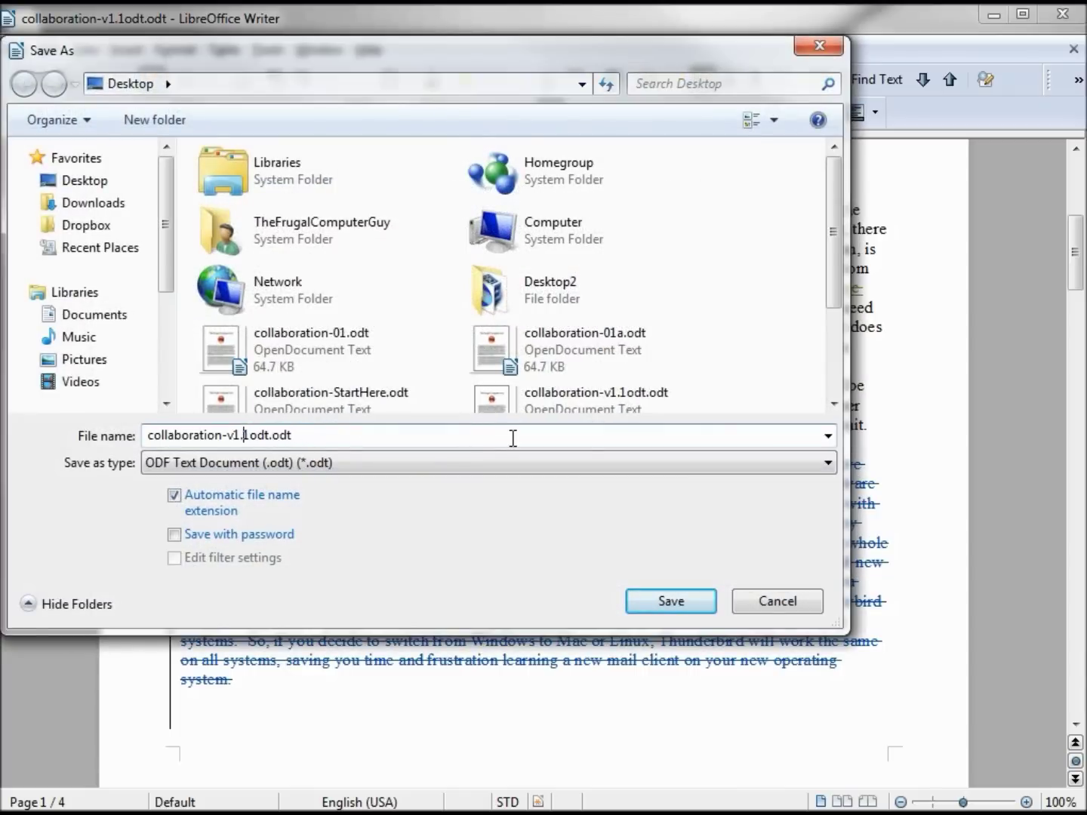
type("2")
key("Delete")
left_click(690, 602)
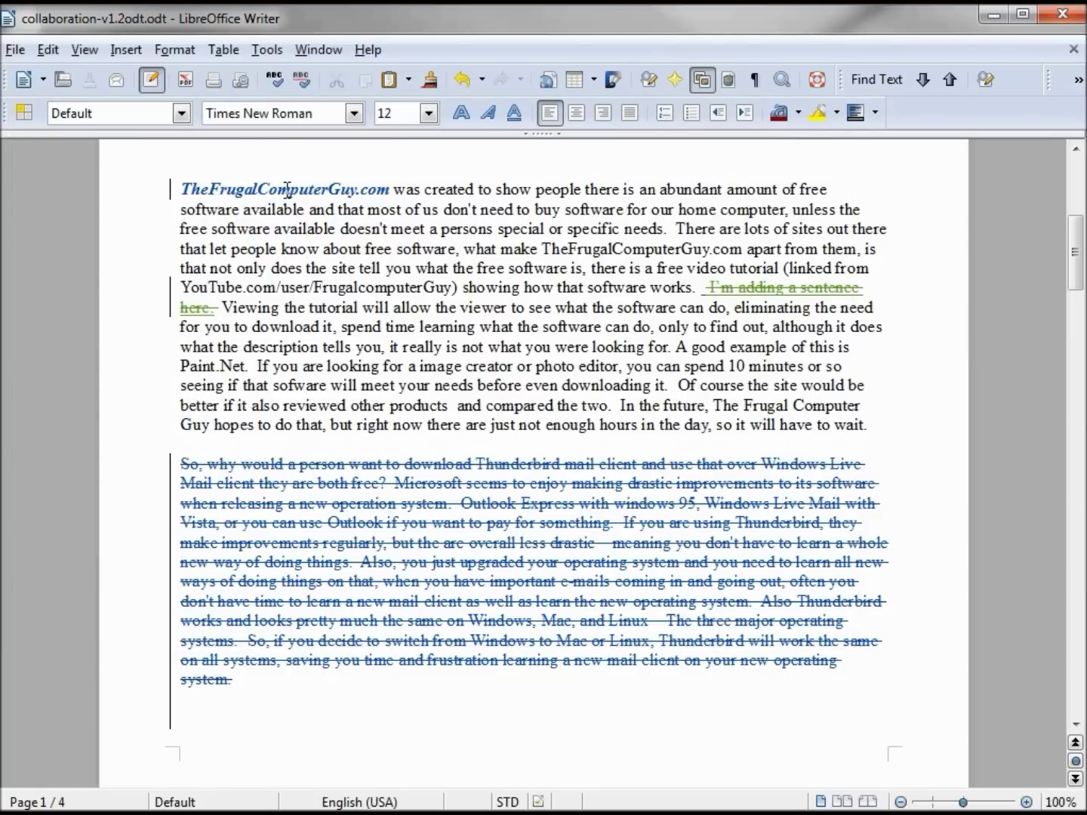
- Enter the new reviewer's first name on the User Data options page
left_click(262, 54)
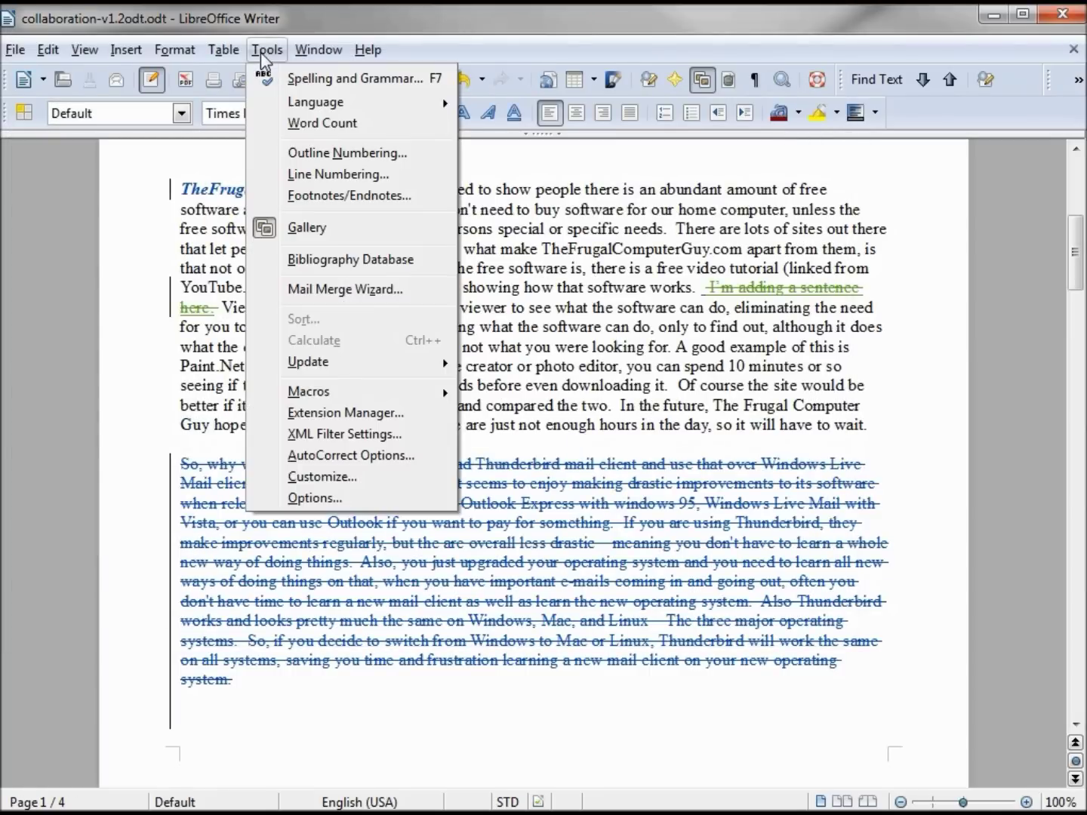
left_click(309, 496)
type("Sam")
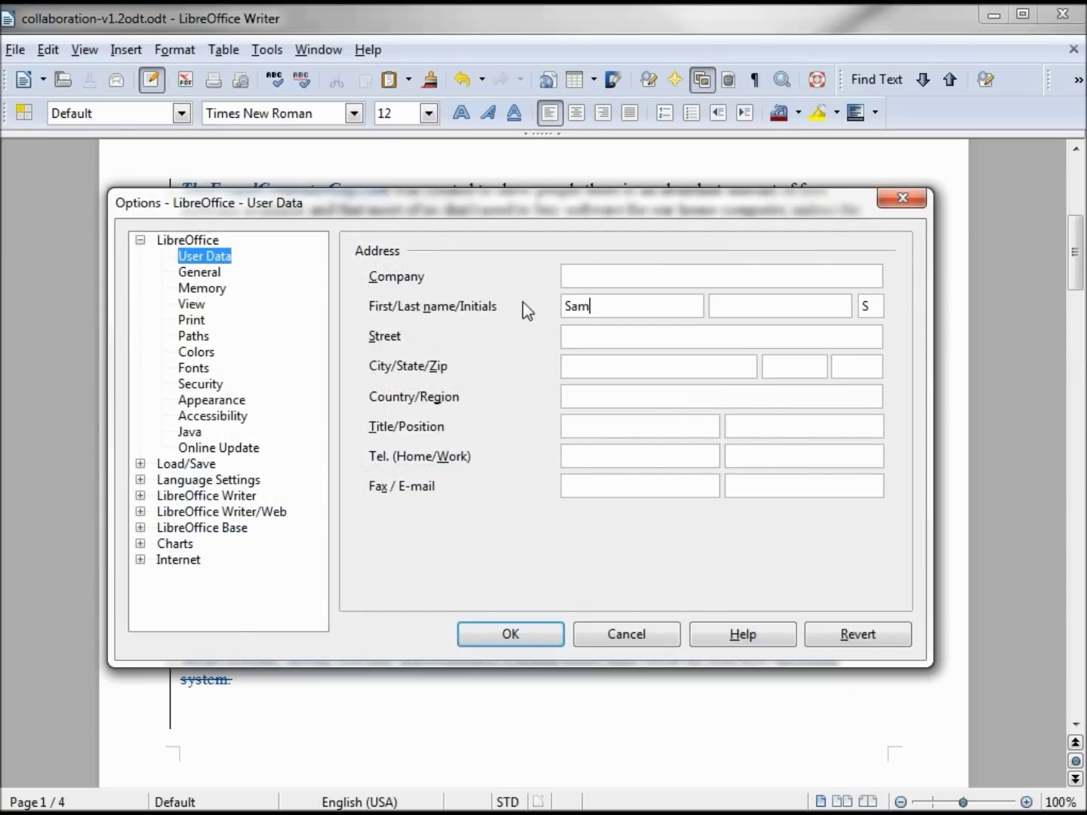
type("antha")
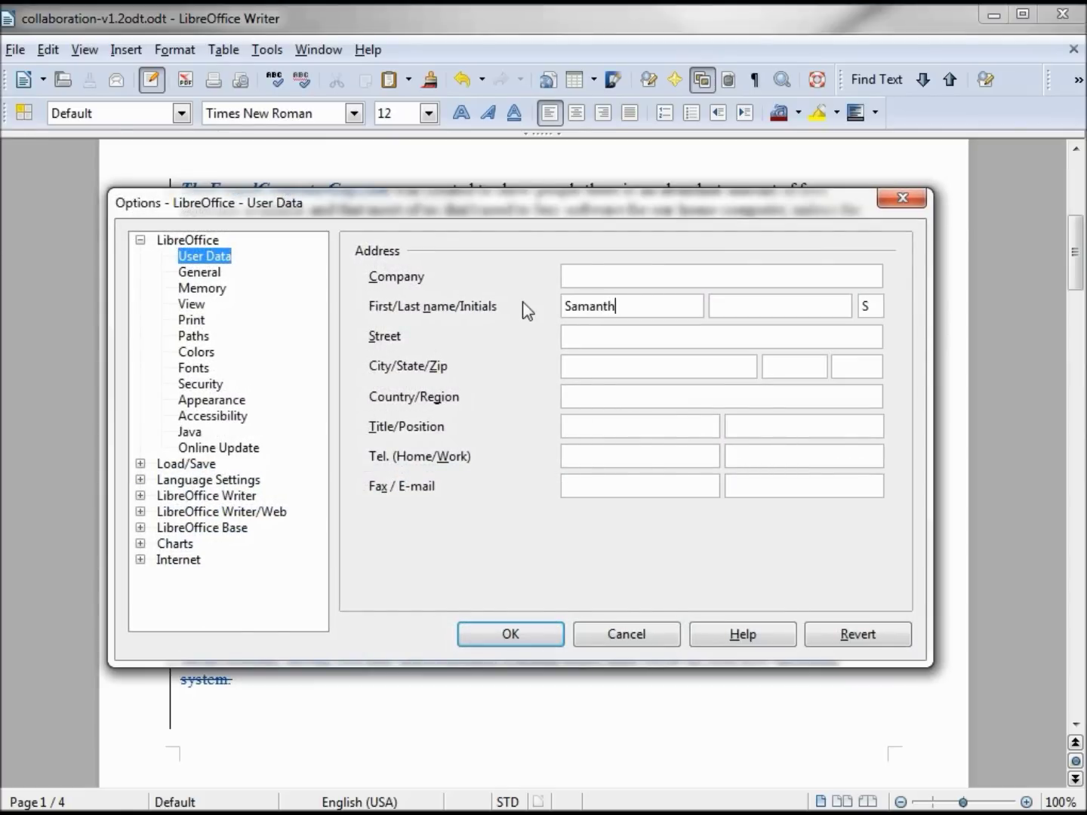